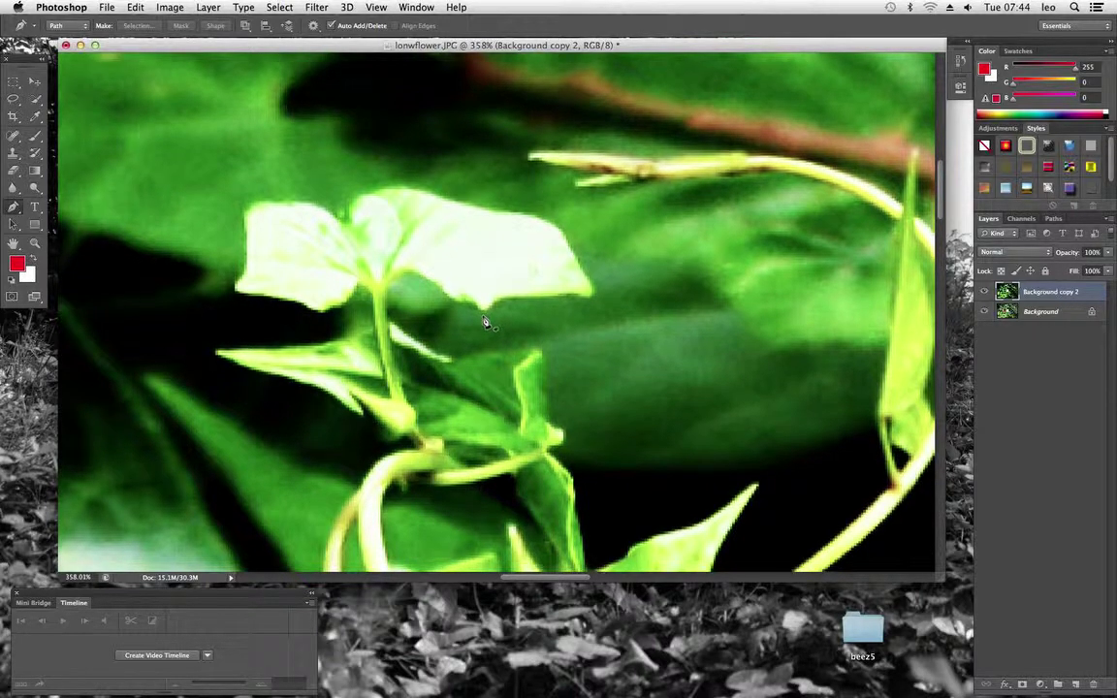
{"action": "scroll", "coordinate": [485, 323], "scroll_direction": "down", "scroll_amount": 5}
{"action": "scroll", "coordinate": [488, 323], "scroll_direction": "up", "scroll_amount": 2}
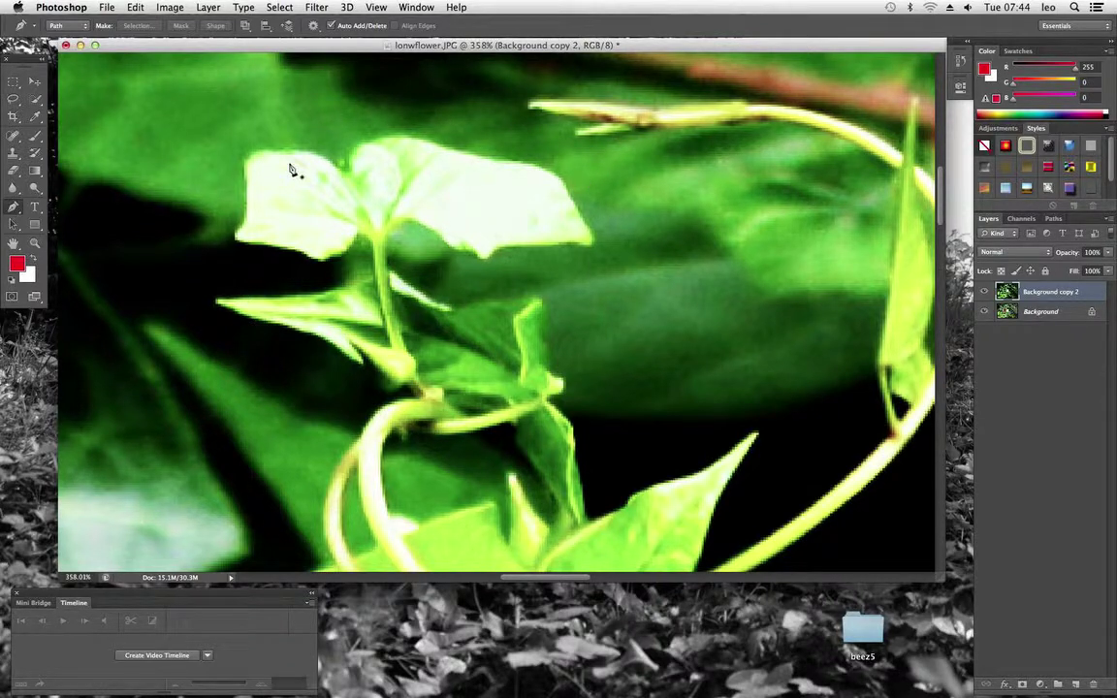
{"action": "scroll", "coordinate": [292, 169], "scroll_direction": "down", "scroll_amount": 5}
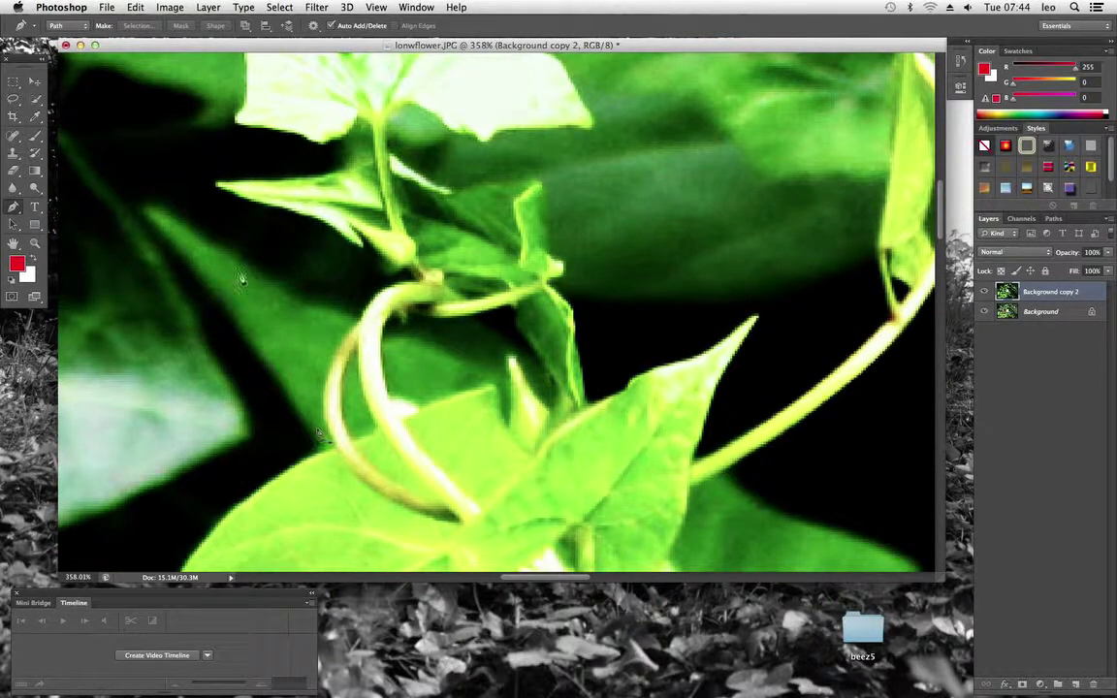
{"action": "scroll", "coordinate": [361, 349], "scroll_direction": "up", "scroll_amount": 3}
{"action": "scroll", "coordinate": [361, 340], "scroll_direction": "up", "scroll_amount": 4}
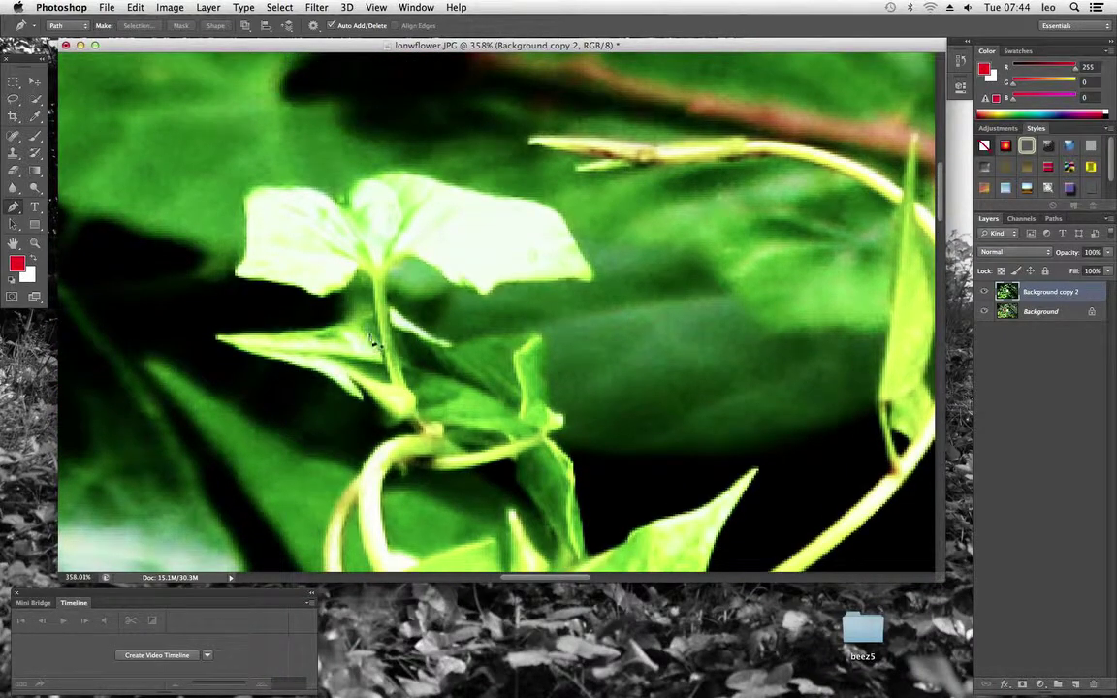
Step: Start a Pen path at the base of the white flower's stem and trace its left edge up to the left petal's underside
{"action": "left_click", "coordinate": [36, 243]}
{"action": "left_click_drag", "start_coordinate": [218, 167], "coordinate": [398, 270]}
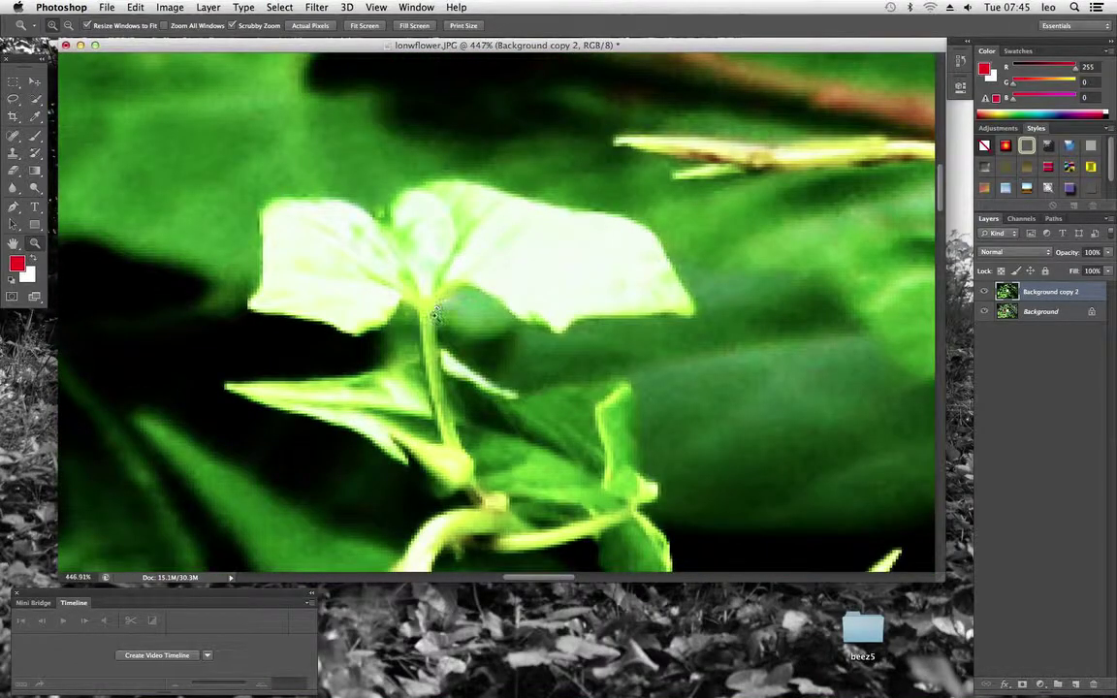
{"action": "left_click_drag", "start_coordinate": [436, 315], "coordinate": [349, 261]}
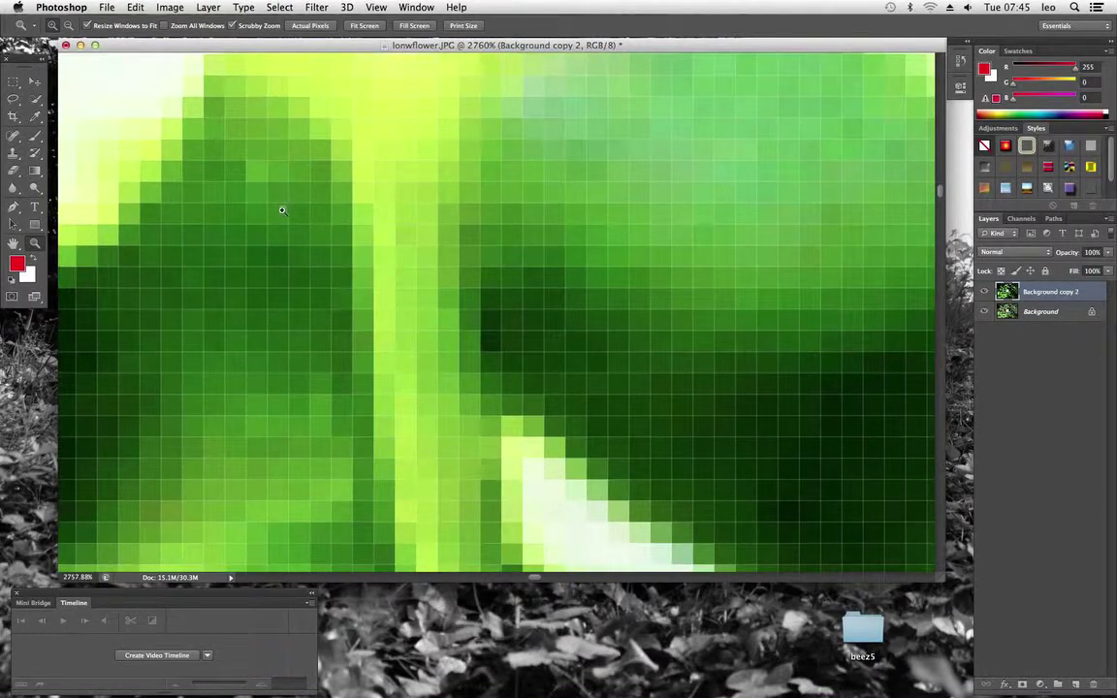
{"action": "mouse_move", "coordinate": [543, 347]}
{"action": "left_mouse_down"}
{"action": "mouse_move", "coordinate": [514, 332]}
{"action": "mouse_move", "coordinate": [581, 361]}
{"action": "mouse_move", "coordinate": [526, 351]}
{"action": "left_mouse_up"}
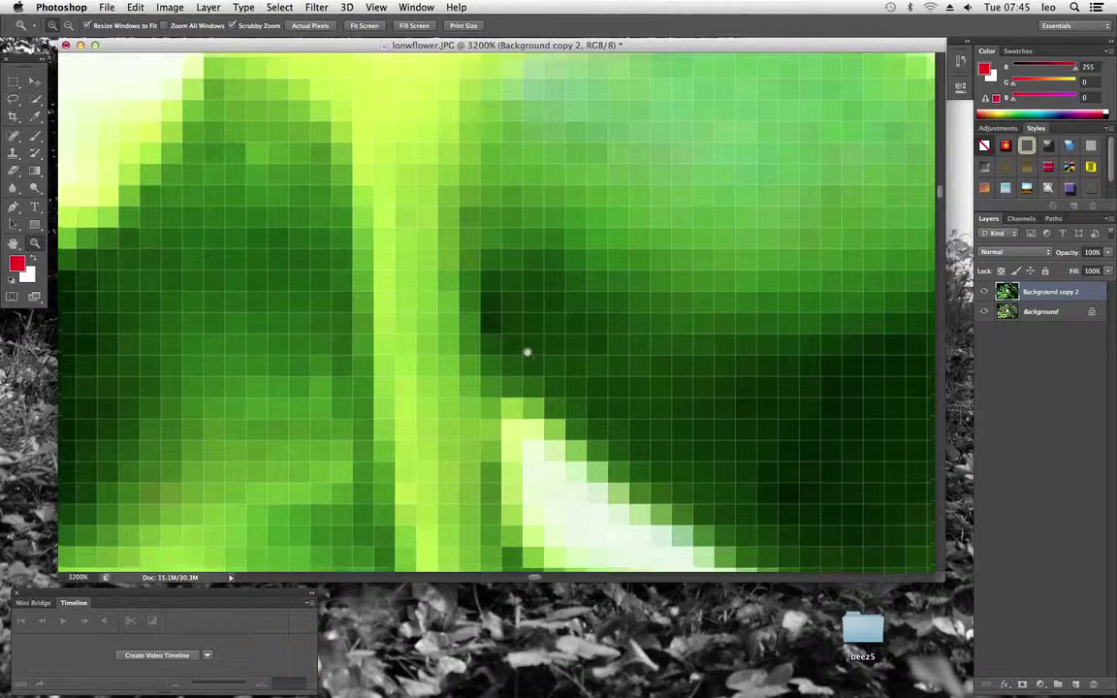
{"action": "left_click", "coordinate": [431, 344], "text": "alt"}
{"action": "left_click", "coordinate": [541, 351], "text": "alt"}
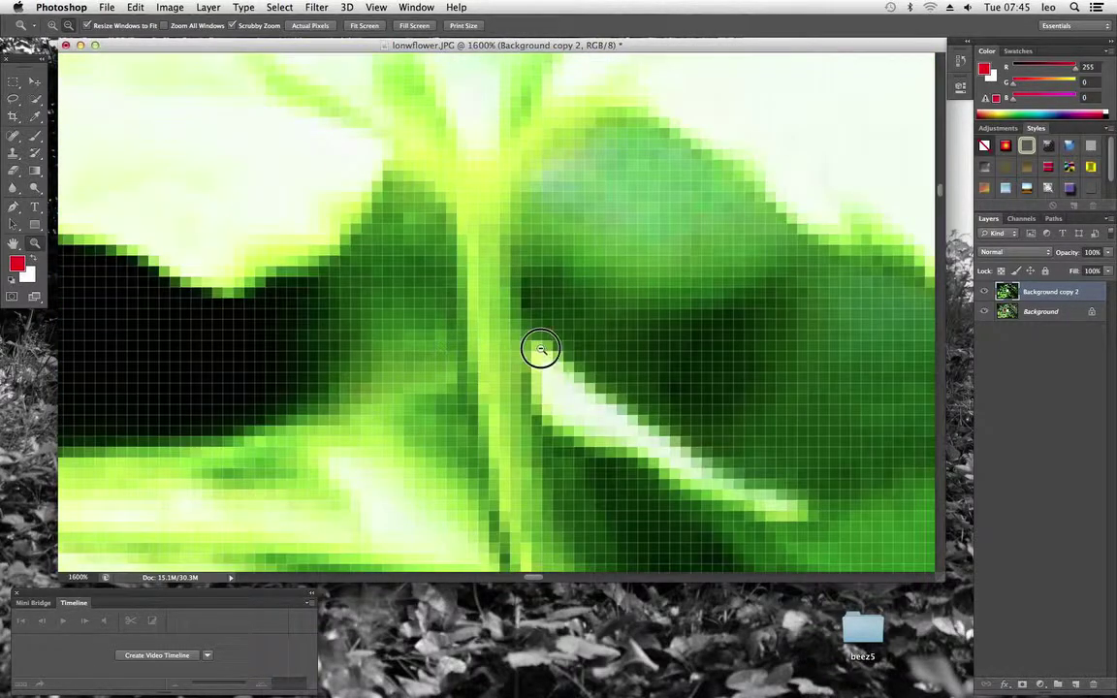
{"action": "left_click", "coordinate": [463, 281], "text": "alt"}
{"action": "left_click", "coordinate": [541, 299], "text": "alt"}
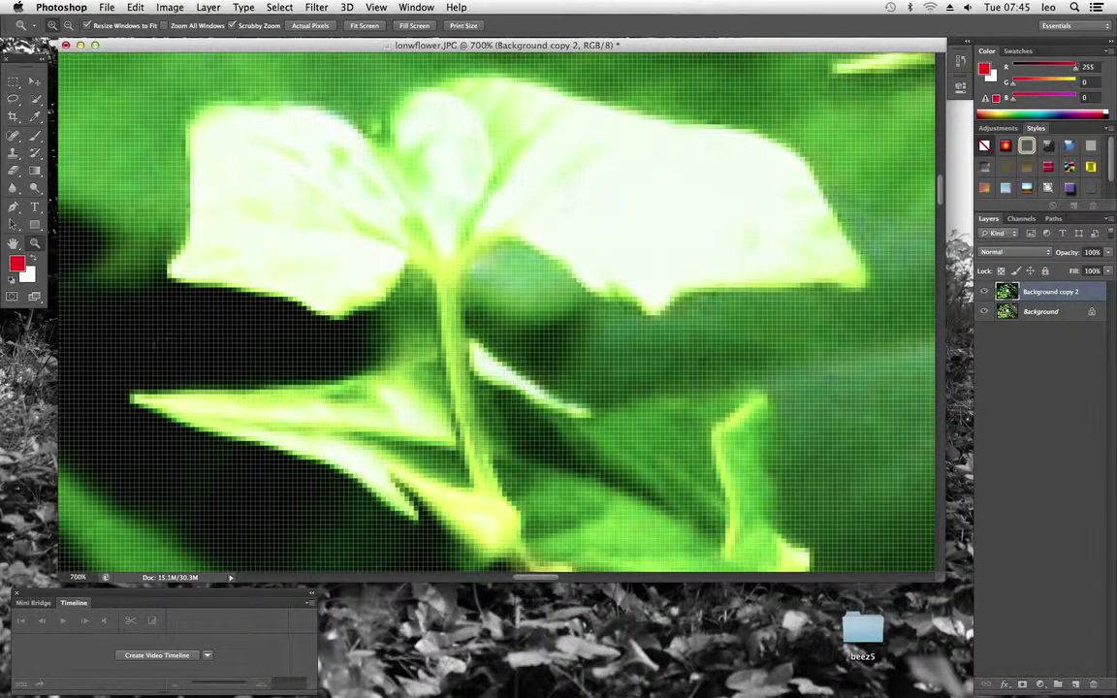
{"action": "left_click", "coordinate": [14, 206]}
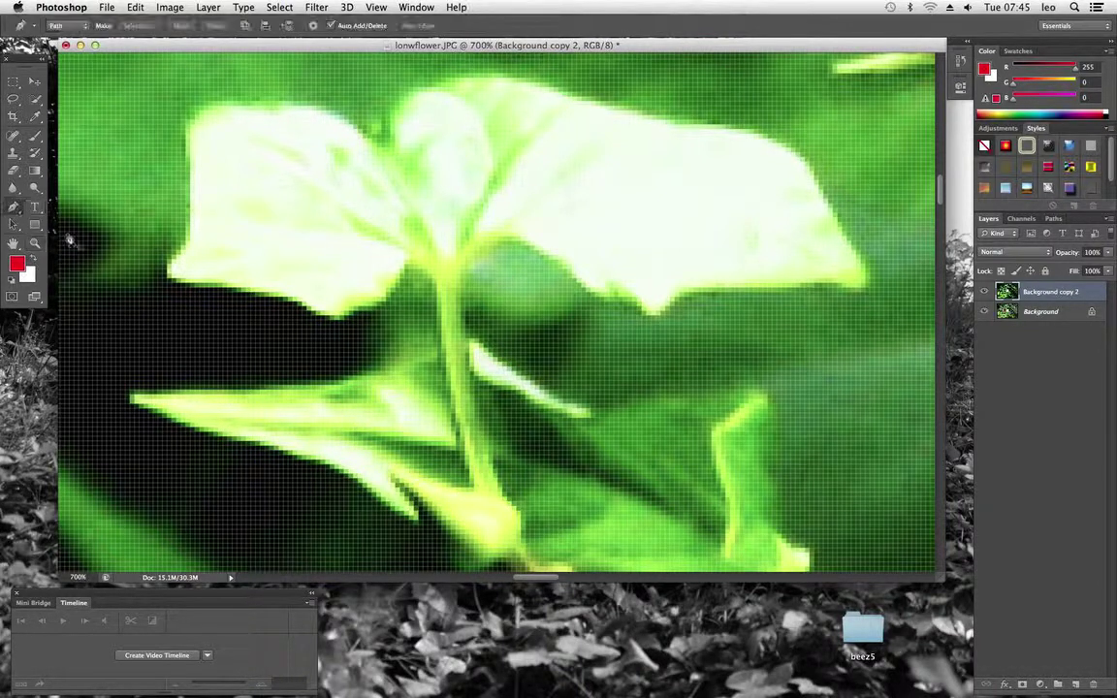
{"action": "left_click", "coordinate": [468, 489]}
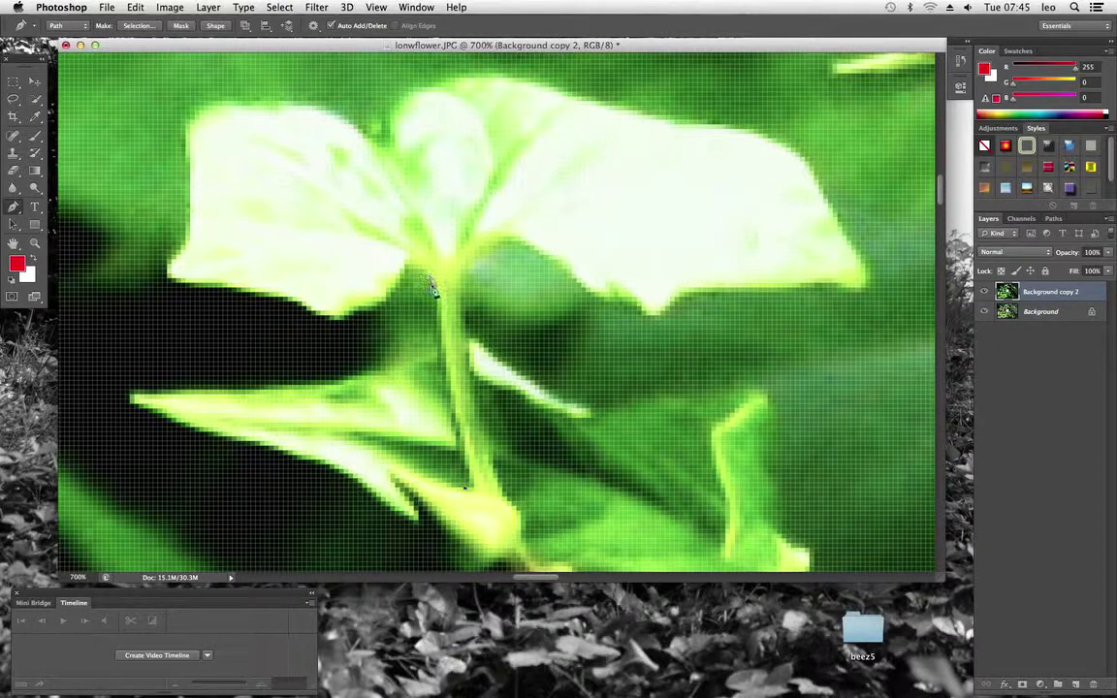
{"action": "left_click_drag", "start_coordinate": [438, 287], "coordinate": [452, 244]}
{"action": "left_click", "coordinate": [438, 288], "text": "alt"}
{"action": "left_click_drag", "start_coordinate": [406, 269], "coordinate": [384, 288]}
{"action": "left_click", "coordinate": [405, 270], "text": "alt"}
Step: Continue the path along the left petal's lower edge to its outer corner, removing the outgoing handles at the anchor points
{"action": "left_click_drag", "start_coordinate": [358, 311], "coordinate": [318, 310]}
{"action": "left_click", "coordinate": [357, 311], "text": "alt"}
{"action": "left_click_drag", "start_coordinate": [302, 308], "coordinate": [270, 278]}
{"action": "left_click", "coordinate": [302, 310], "text": "alt"}
{"action": "key", "text": "super+z"}
{"action": "left_click", "coordinate": [302, 310], "text": "alt"}
{"action": "key", "text": "super+z"}
{"action": "left_click", "coordinate": [303, 307], "text": "alt"}
{"action": "left_click_drag", "start_coordinate": [196, 289], "coordinate": [129, 292]}
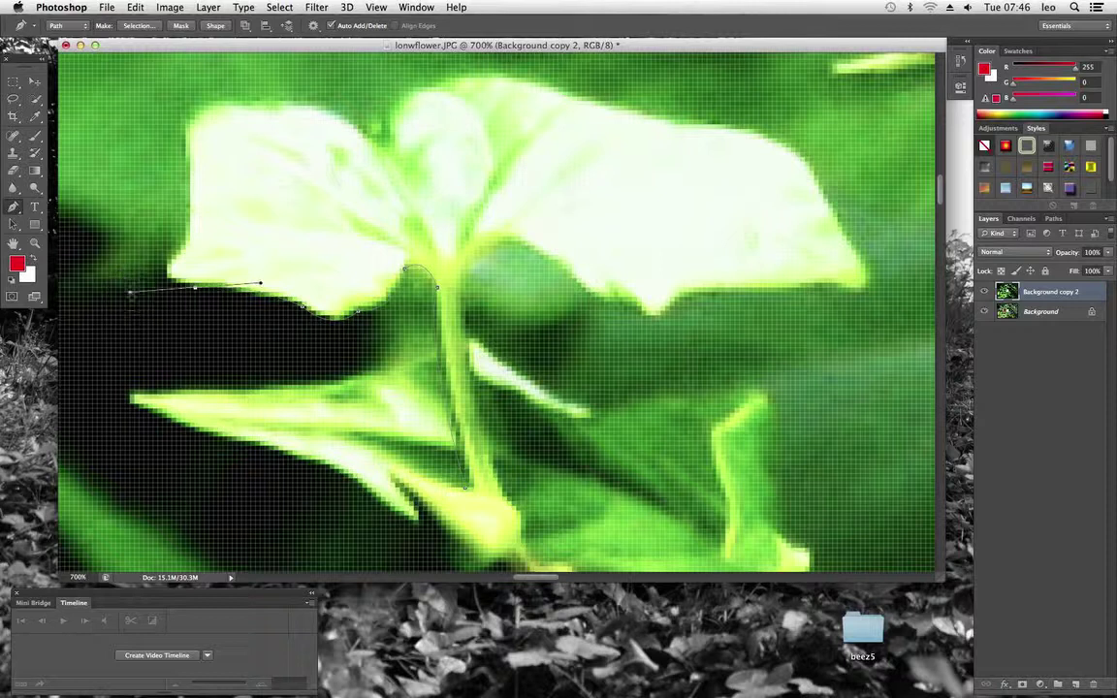
{"action": "left_click", "coordinate": [195, 288], "text": "alt"}
Step: Trace the left petal's outer side and upper edge with curved anchors as far as the notch beside the middle petal
{"action": "left_click_drag", "start_coordinate": [173, 260], "coordinate": [195, 236]}
{"action": "left_click", "coordinate": [174, 262], "text": "alt"}
{"action": "left_click_drag", "start_coordinate": [186, 207], "coordinate": [178, 181]}
{"action": "left_click_drag", "start_coordinate": [185, 144], "coordinate": [180, 102]}
{"action": "left_click_drag", "start_coordinate": [240, 105], "coordinate": [310, 120]}
{"action": "left_click", "coordinate": [241, 107], "text": "alt"}
{"action": "left_click_drag", "start_coordinate": [358, 129], "coordinate": [415, 187]}
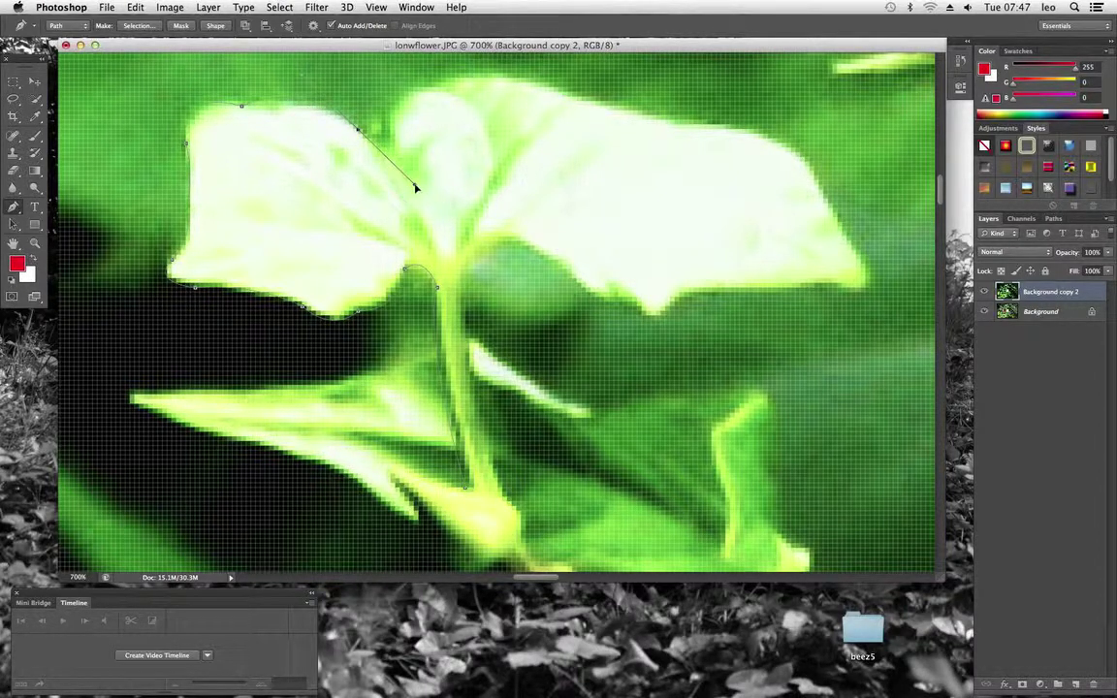
{"action": "left_click", "coordinate": [357, 130], "text": "alt"}
Step: Extend the path over the middle petal and along the right petal's upper edge, ending with a curved anchor at its outer tip
{"action": "left_click_drag", "start_coordinate": [392, 110], "coordinate": [463, 92]}
{"action": "left_click", "coordinate": [392, 110], "text": "alt"}
{"action": "left_click", "coordinate": [432, 89], "text": "alt"}
{"action": "left_click_drag", "start_coordinate": [541, 85], "coordinate": [598, 106]}
{"action": "left_click", "coordinate": [539, 85], "text": "alt"}
{"action": "left_click_drag", "start_coordinate": [716, 126], "coordinate": [750, 126]}
{"action": "left_click_drag", "start_coordinate": [818, 184], "coordinate": [830, 226]}
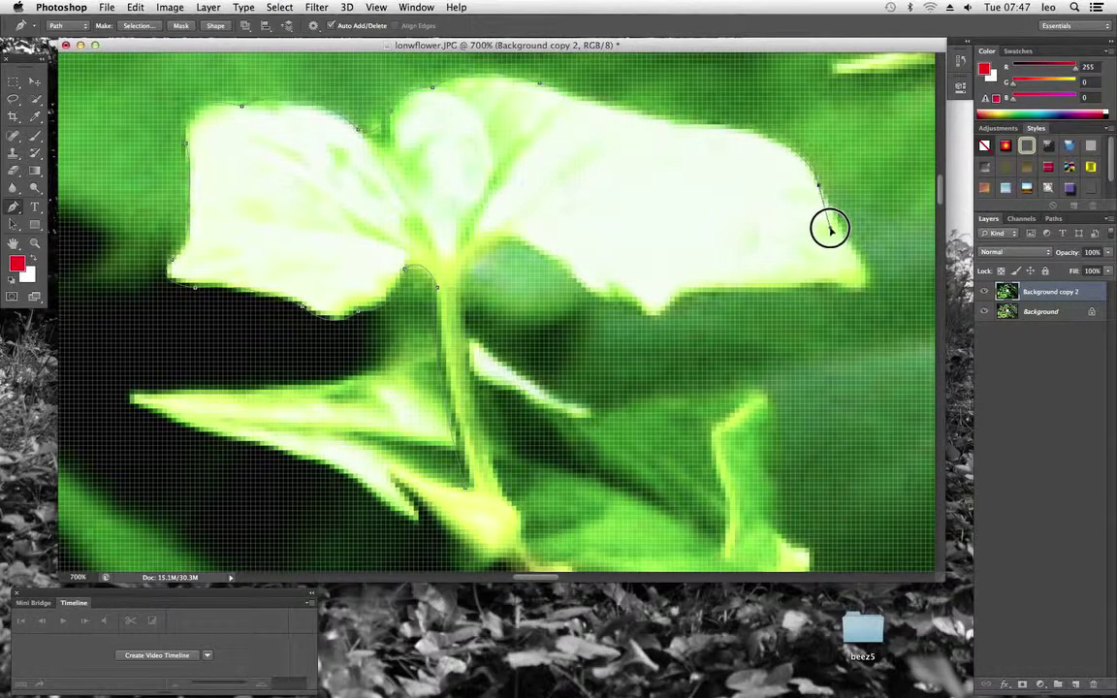
{"action": "left_click", "coordinate": [819, 186], "text": "alt"}
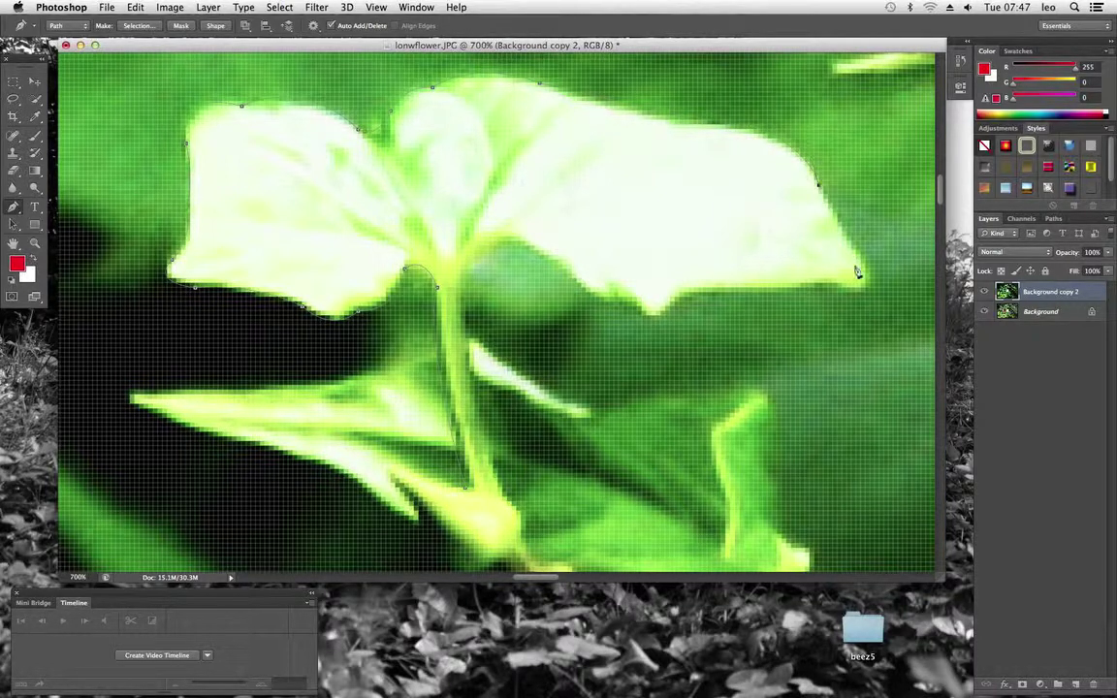
{"action": "left_click_drag", "start_coordinate": [865, 262], "coordinate": [792, 264]}
{"action": "left_click", "coordinate": [835, 286], "text": "alt"}
{"action": "left_click", "coordinate": [697, 292]}
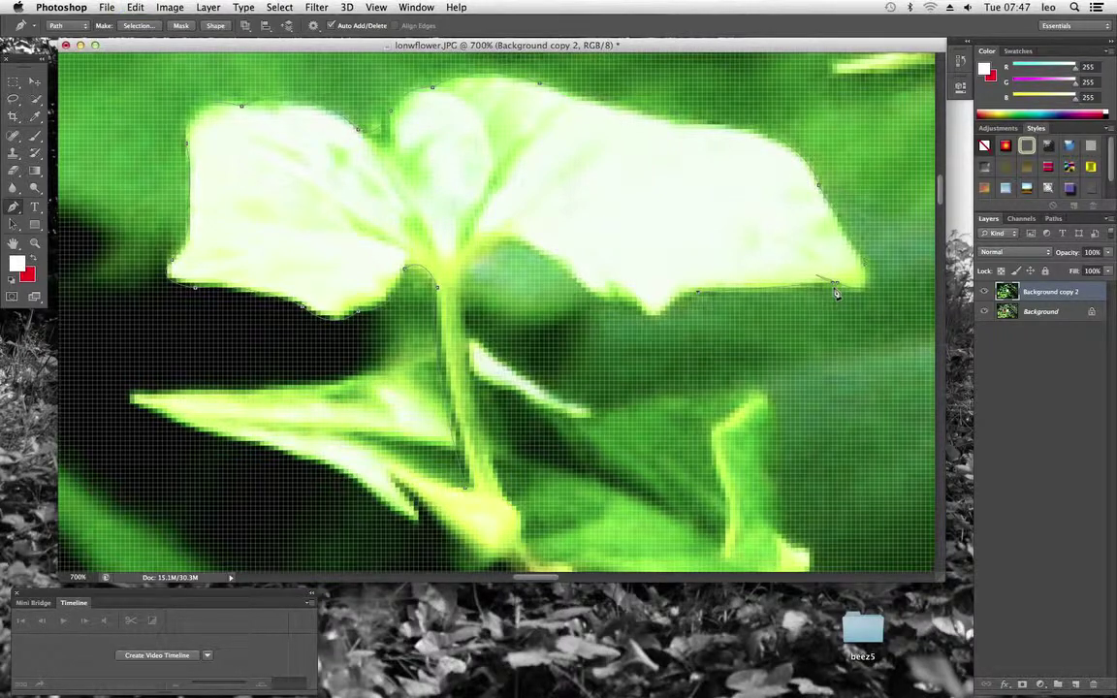
{"action": "key", "text": "super+z"}
{"action": "key", "text": "super+z"}
{"action": "key", "text": "super+z"}
{"action": "left_click", "coordinate": [209, 7]}
{"action": "mouse_move", "coordinate": [134, 7]}
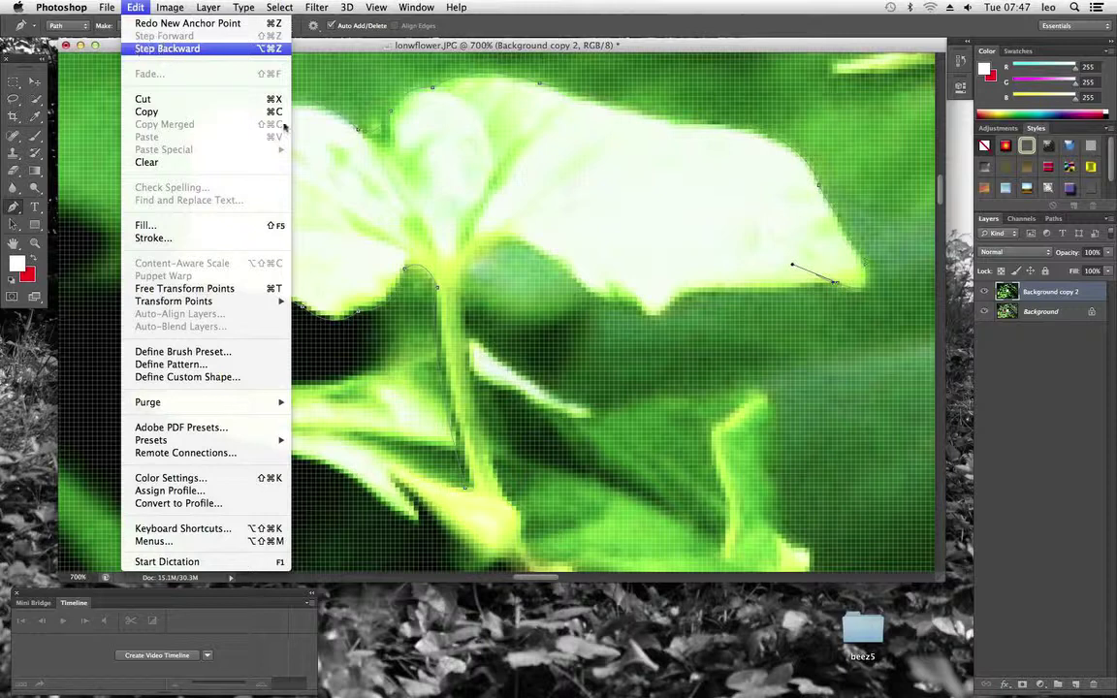
{"action": "left_click", "coordinate": [155, 49]}
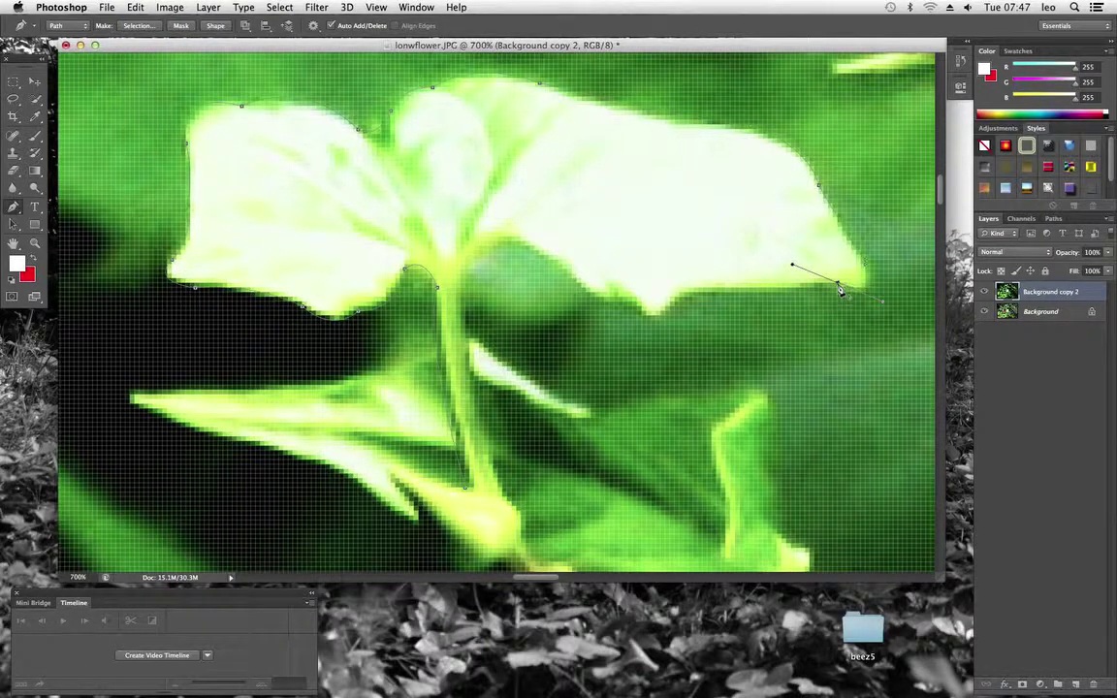
Step: Remove the tip anchor's outgoing handle and trace the right petal's lower edge back towards the stem
{"action": "left_click", "coordinate": [839, 285], "text": "alt"}
{"action": "left_click_drag", "start_coordinate": [576, 285], "coordinate": [514, 212]}
{"action": "left_click_drag", "start_coordinate": [492, 250], "coordinate": [472, 281]}
{"action": "left_click", "coordinate": [493, 253]}
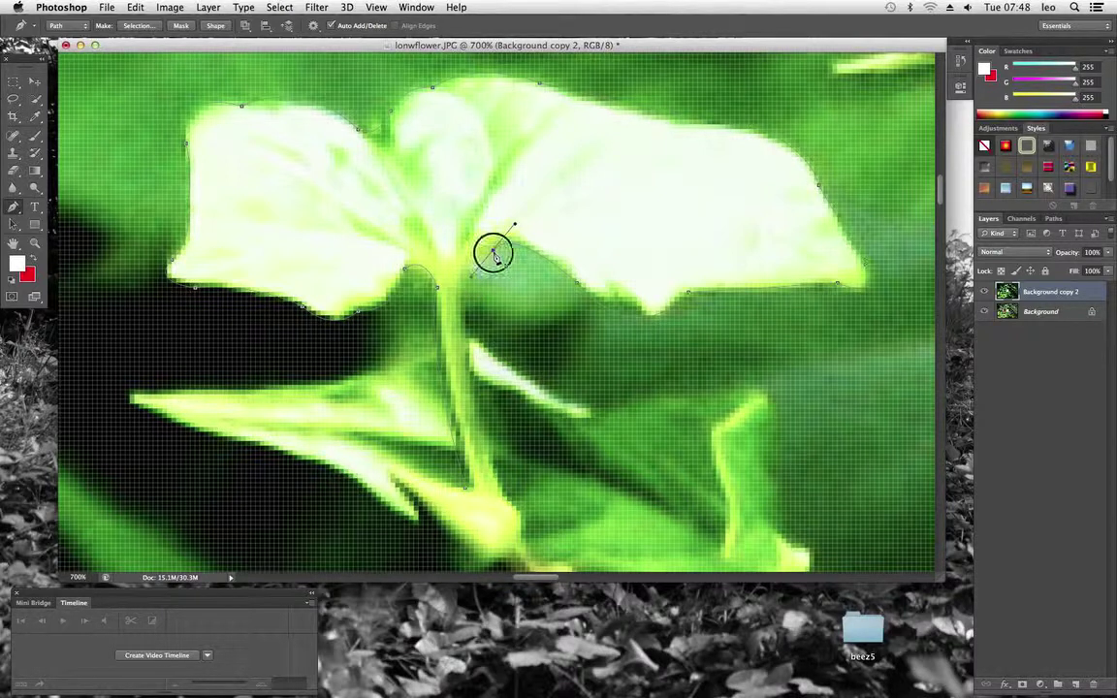
Step: Trace the right edge of the stem down to its base and close the path at the starting anchor
{"action": "left_click_drag", "start_coordinate": [458, 252], "coordinate": [465, 351]}
{"action": "scroll", "coordinate": [468, 326], "scroll_direction": "down", "scroll_amount": 1}
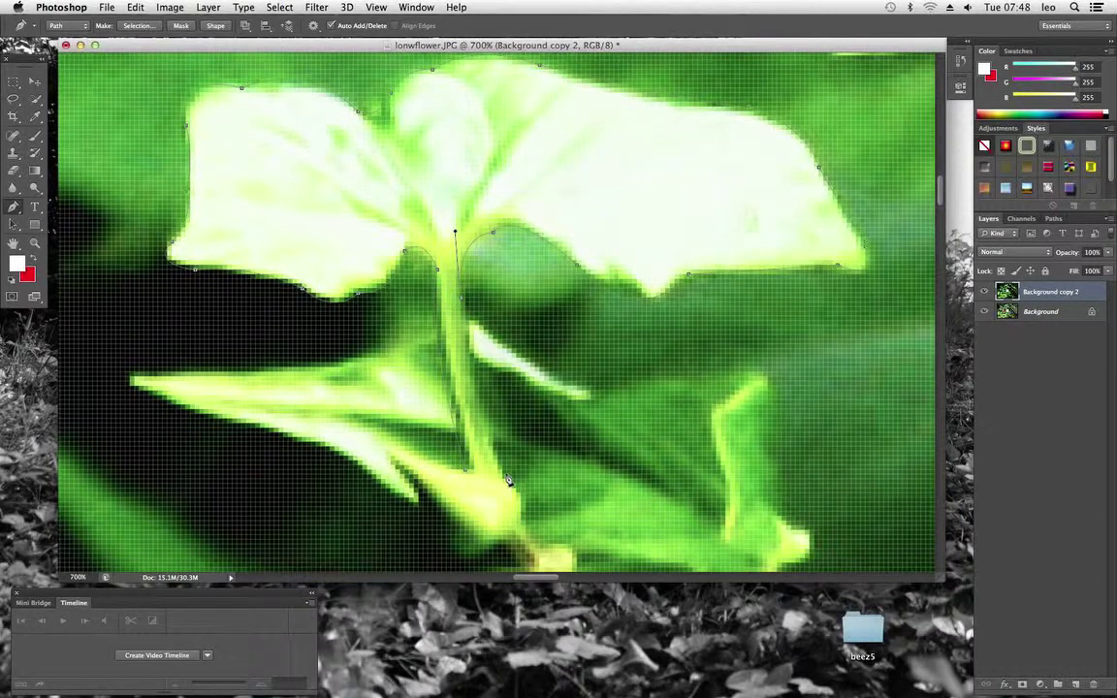
{"action": "left_click_drag", "start_coordinate": [507, 479], "coordinate": [537, 504]}
{"action": "left_click", "coordinate": [465, 474]}
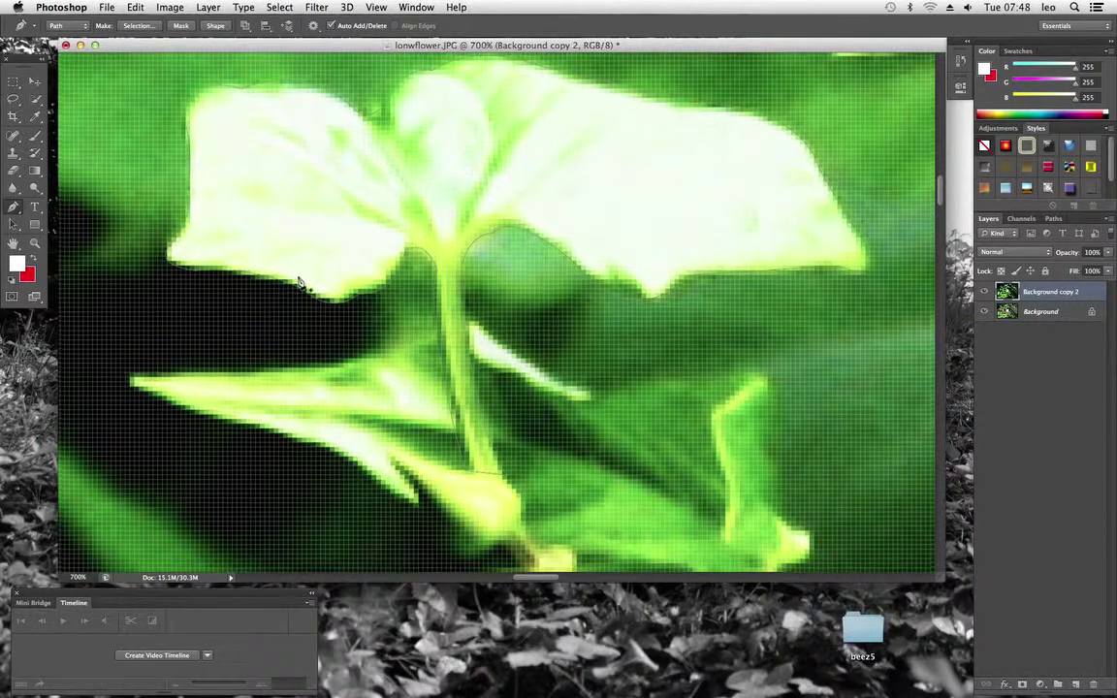
Step: Convert the closed path around the flower and stem into a selection
{"action": "scroll", "coordinate": [158, 252], "scroll_direction": "up", "scroll_amount": 2}
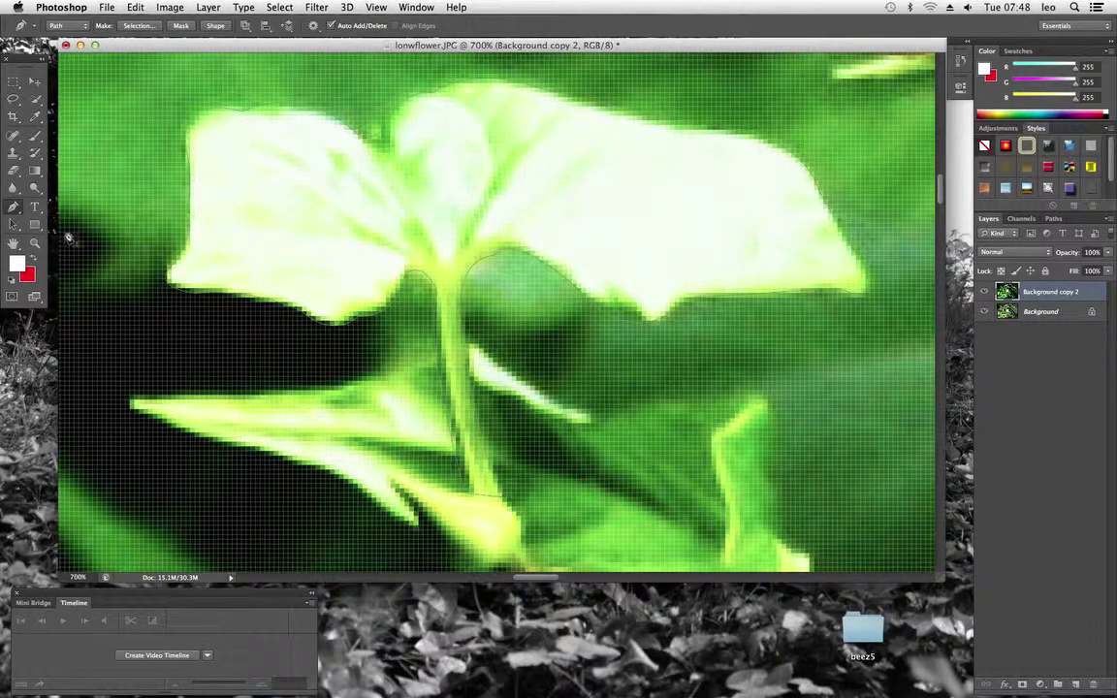
{"action": "left_click", "coordinate": [36, 243]}
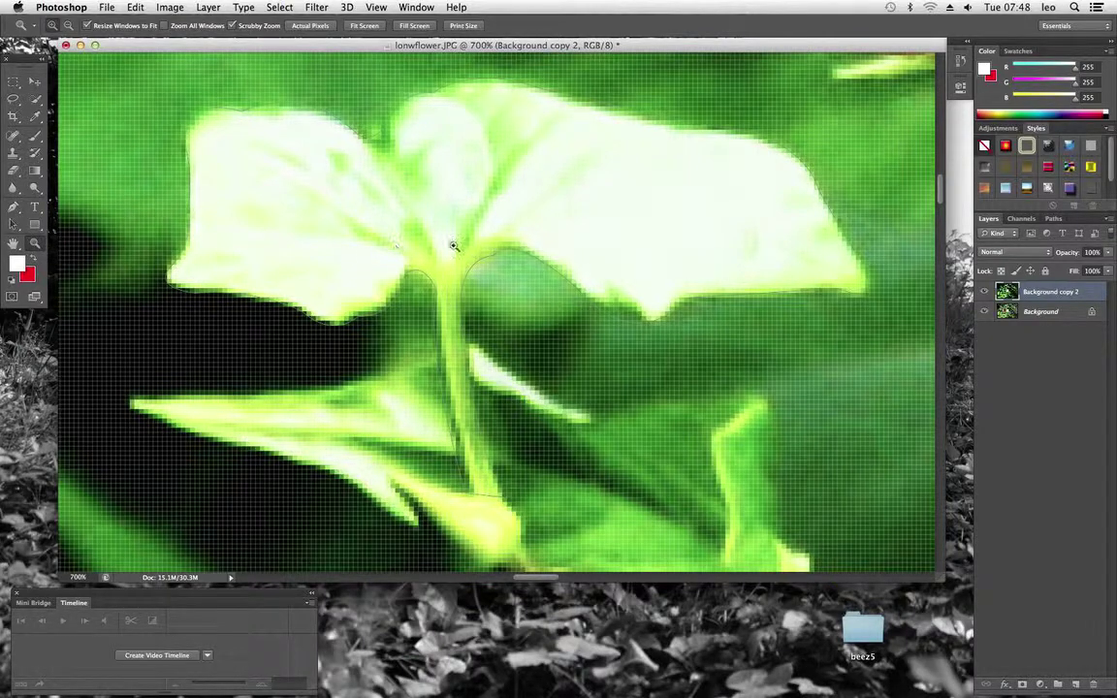
{"action": "left_click_drag", "start_coordinate": [453, 245], "coordinate": [422, 216]}
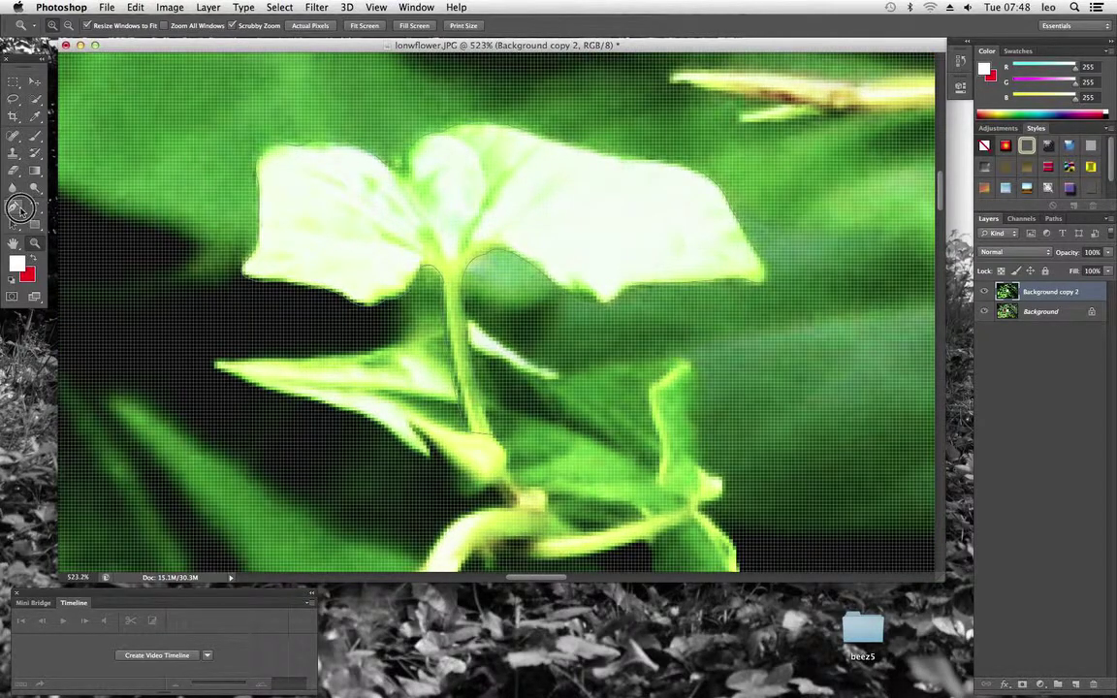
{"action": "left_click", "coordinate": [19, 207]}
{"action": "scroll", "coordinate": [538, 347], "scroll_direction": "down", "scroll_amount": 2}
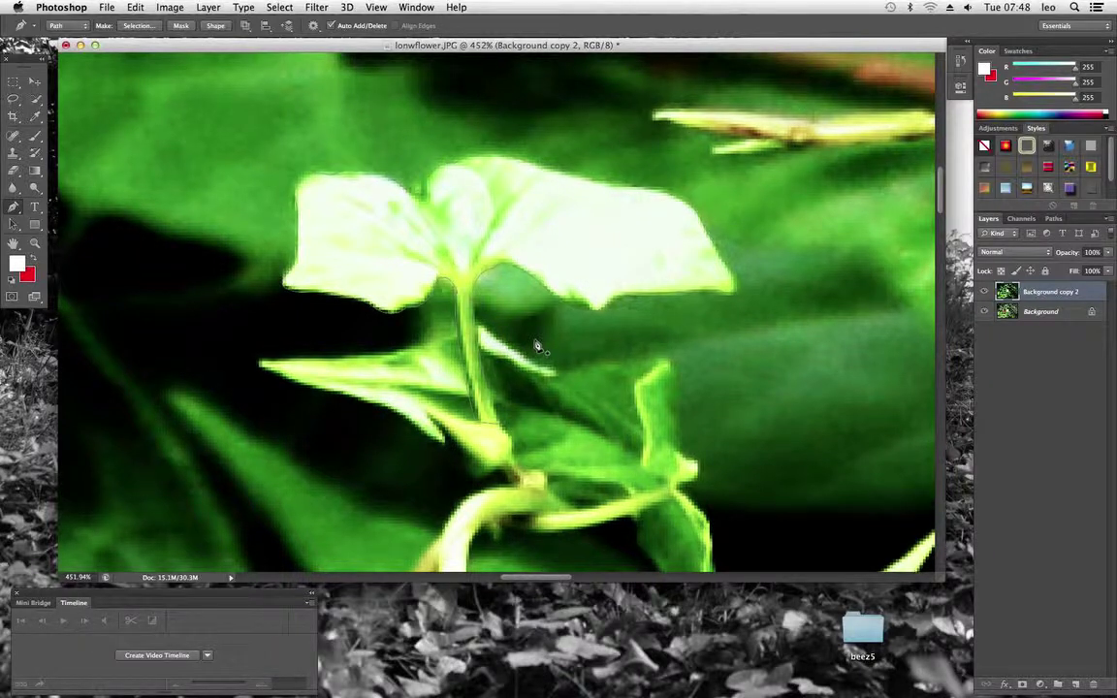
{"action": "key", "text": "super+Return"}
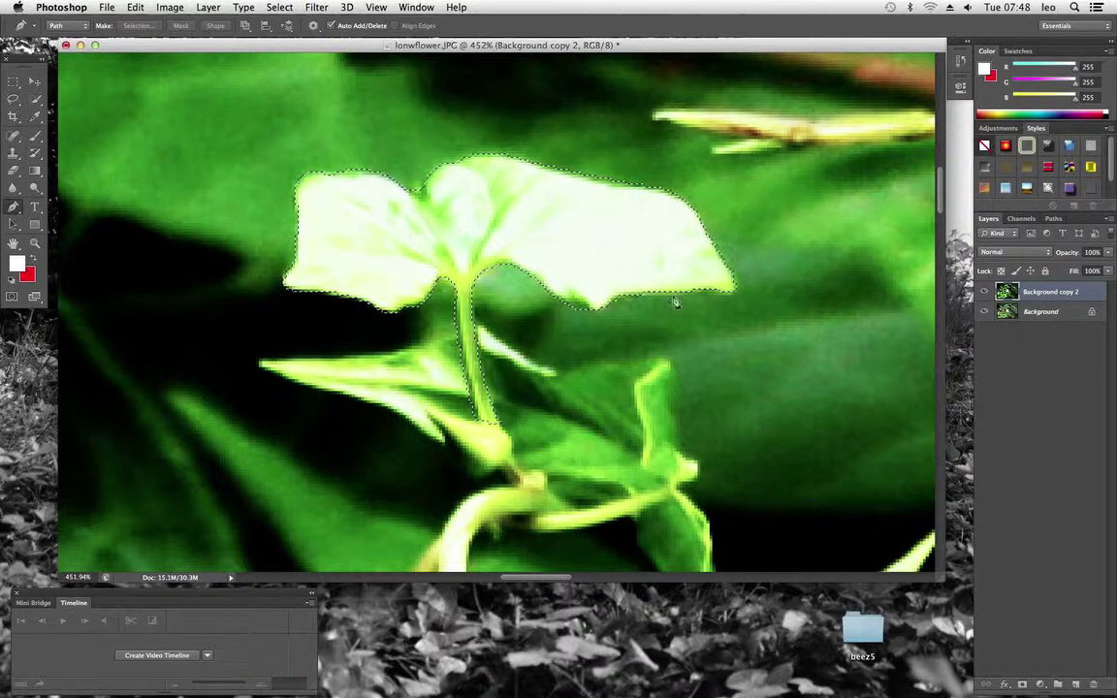
Step: Duplicate the Background copy 2 layer within the same document, keeping the suggested name
{"action": "right_click", "coordinate": [1043, 295]}
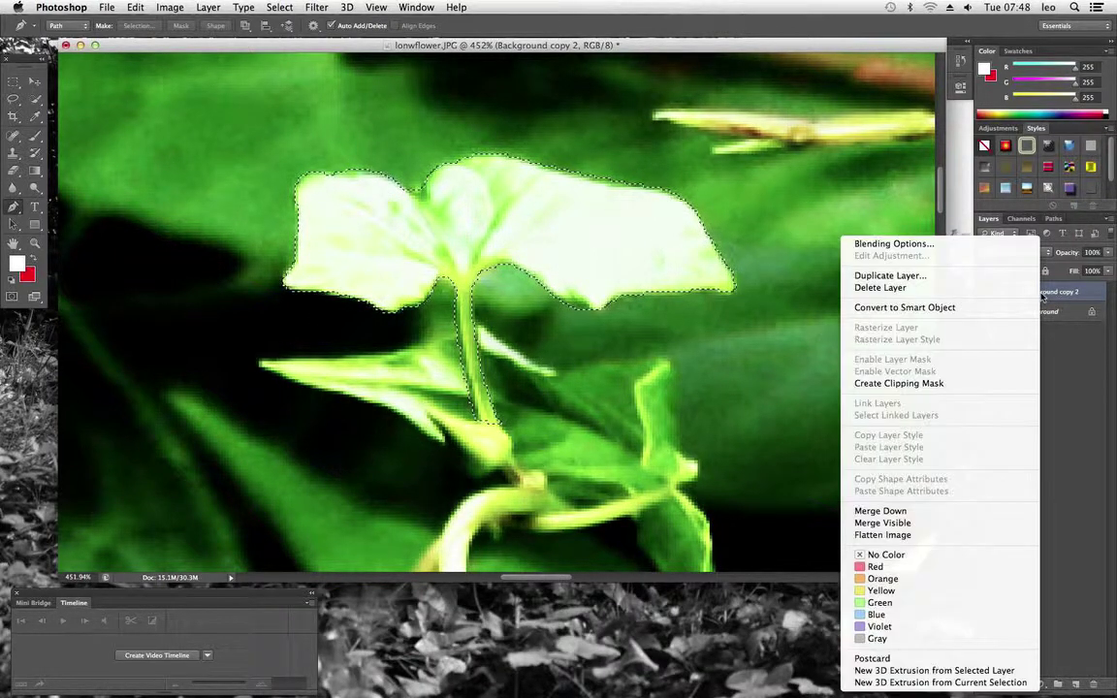
{"action": "left_click", "coordinate": [968, 277]}
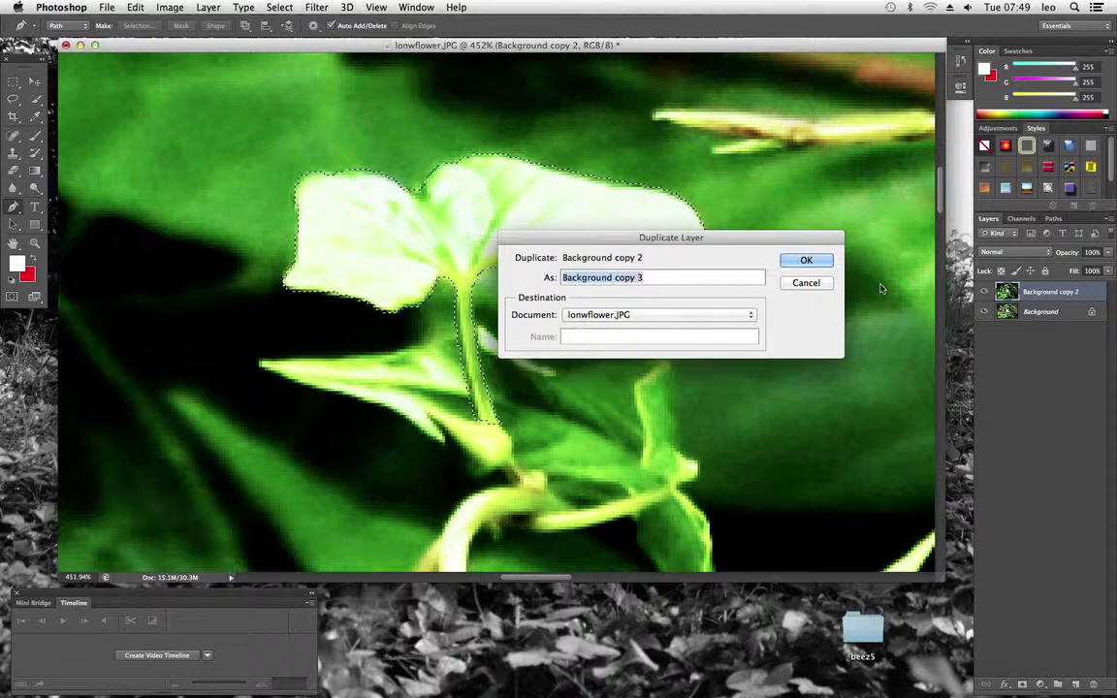
{"action": "left_click", "coordinate": [817, 257]}
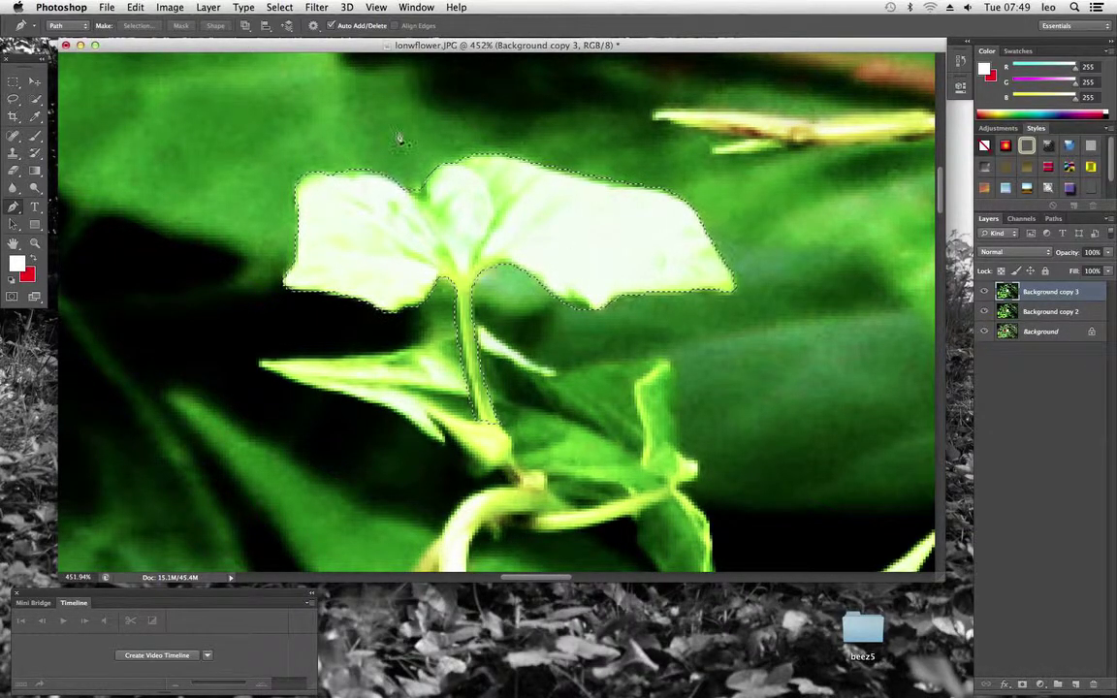
Step: Invert the selection, delete everything around the flower on the duplicated layer, and deselect
{"action": "left_click", "coordinate": [237, 7]}
{"action": "mouse_move", "coordinate": [280, 7]}
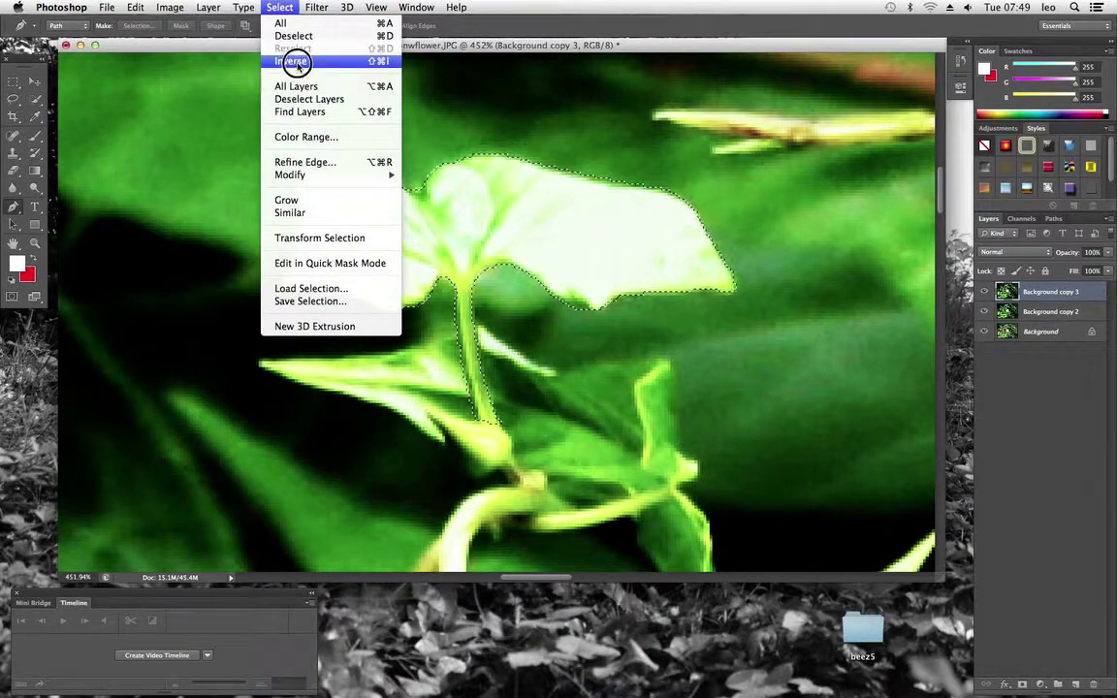
{"action": "left_click", "coordinate": [291, 61]}
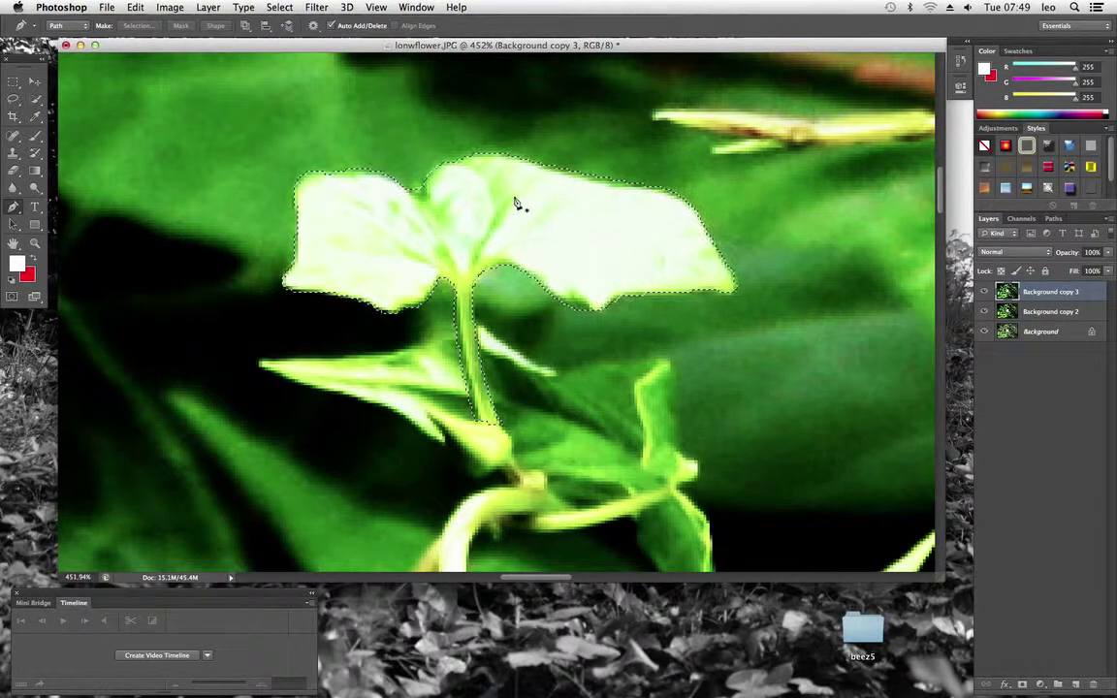
{"action": "key", "text": "Delete"}
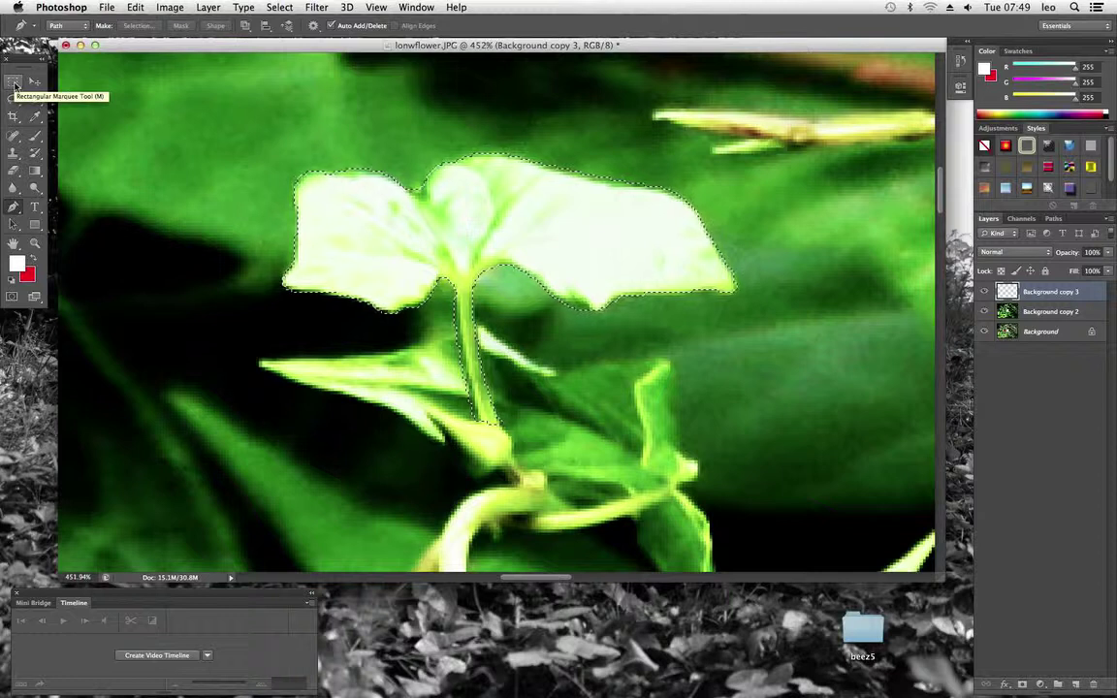
{"action": "left_click", "coordinate": [14, 86]}
{"action": "left_click", "coordinate": [206, 237]}
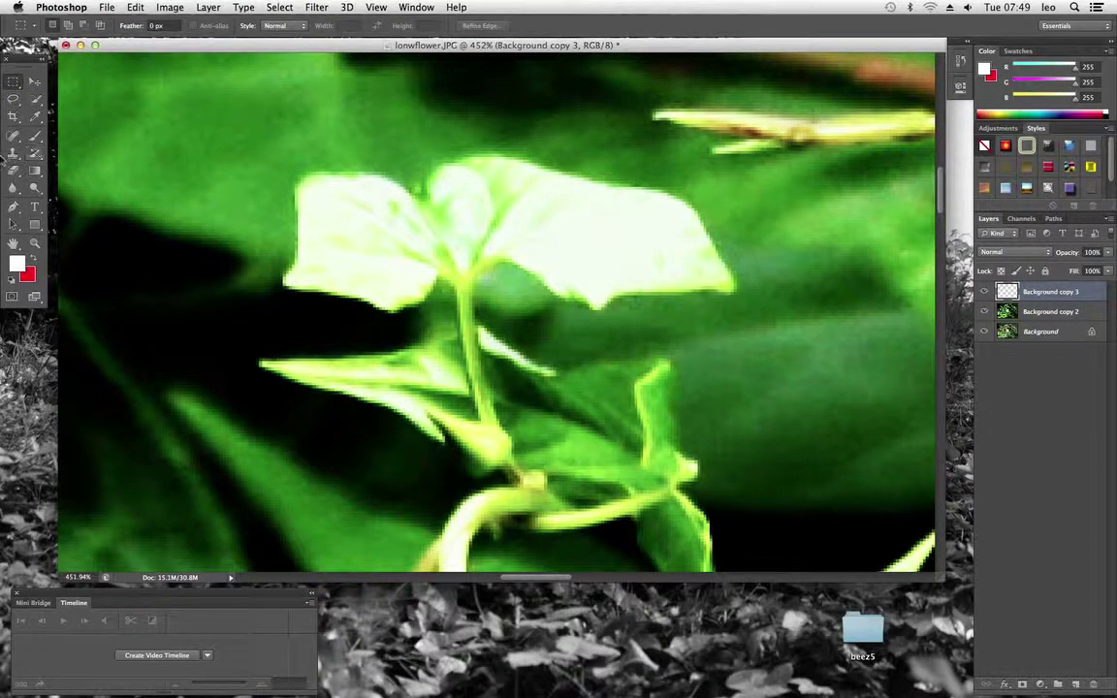
Step: Move the cut-out flower with the Move tool to the right and slightly below the original flower
{"action": "left_click", "coordinate": [34, 81]}
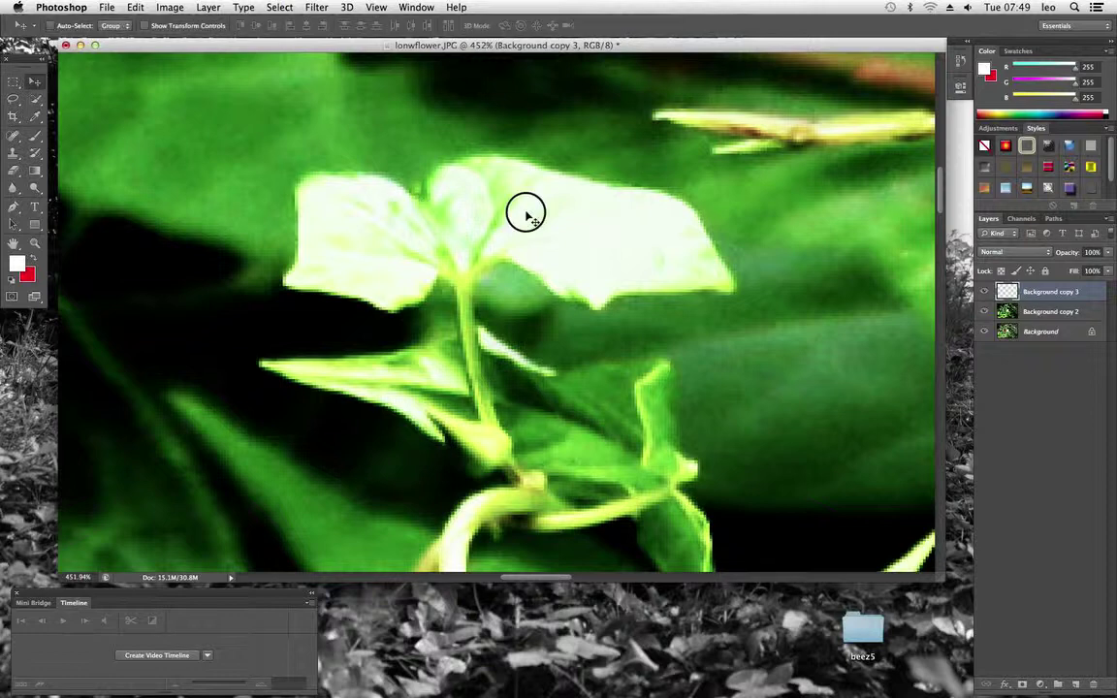
{"action": "left_click_drag", "start_coordinate": [526, 215], "coordinate": [635, 250]}
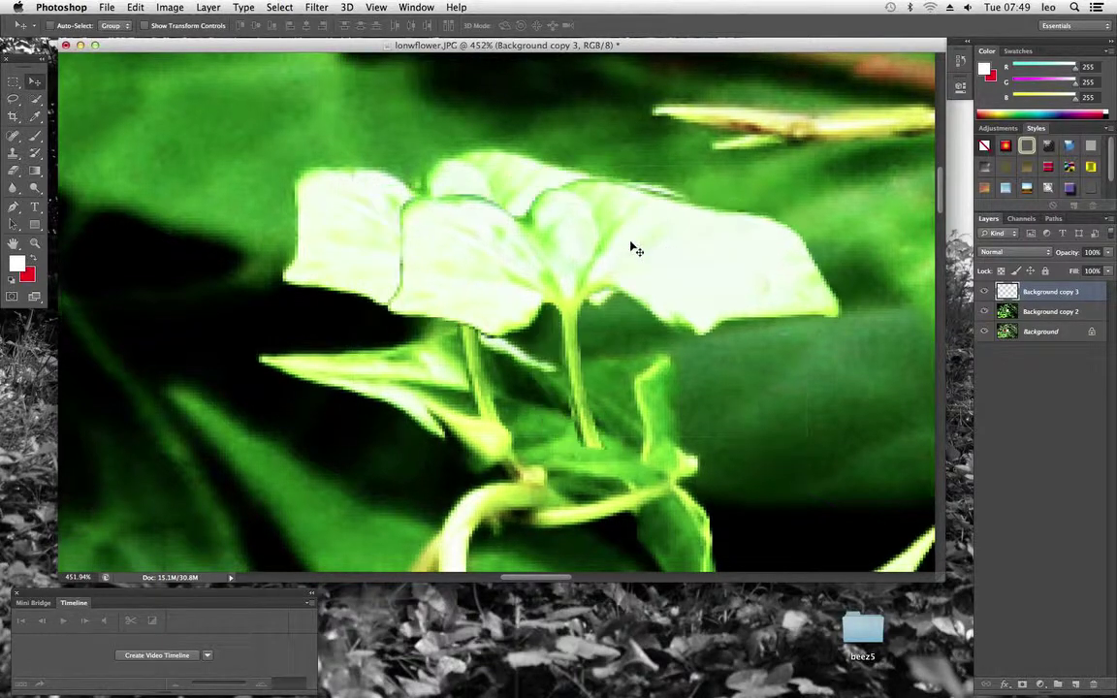
{"action": "scroll", "coordinate": [635, 250], "scroll_direction": "down", "scroll_amount": 3}
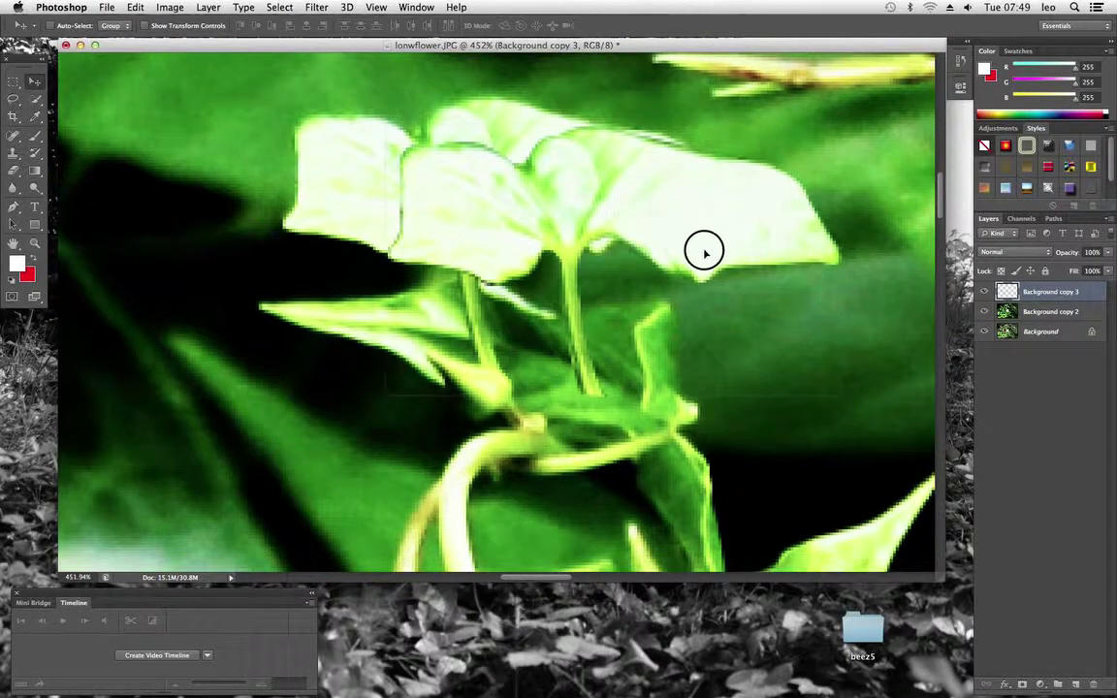
Step: Move the cut-out flower copy below and to the left of the original flower, beside the curled vine
{"action": "left_click_drag", "start_coordinate": [704, 252], "coordinate": [489, 393]}
{"action": "scroll", "coordinate": [485, 398], "scroll_direction": "down", "scroll_amount": 4}
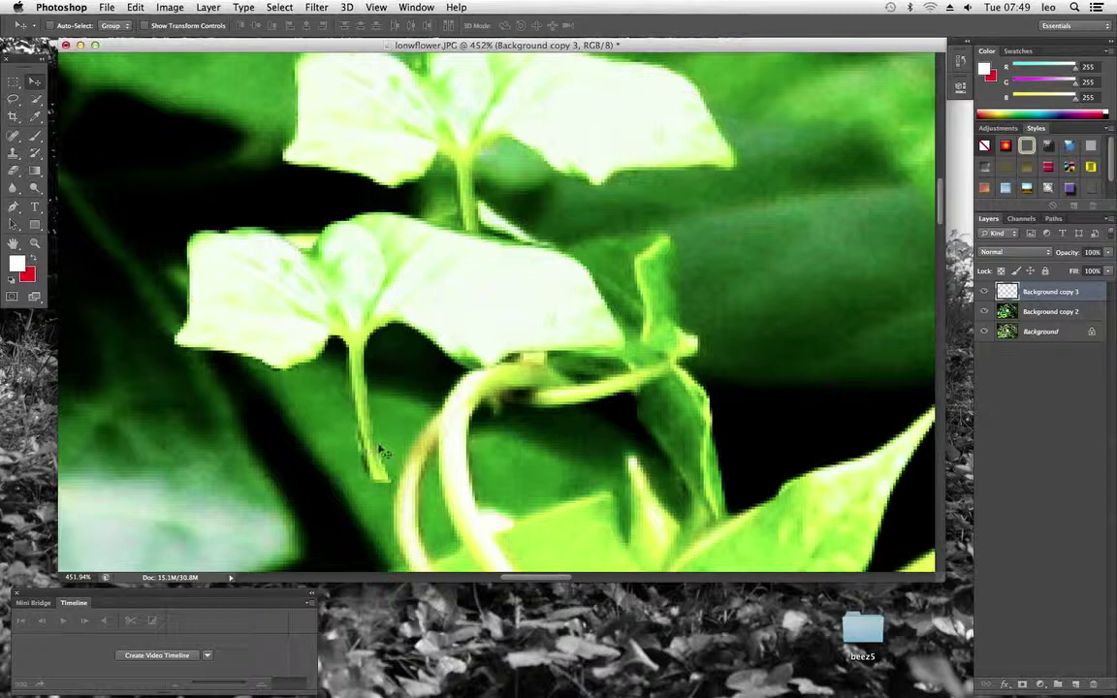
{"action": "left_click_drag", "start_coordinate": [480, 271], "coordinate": [403, 298]}
{"action": "scroll", "coordinate": [331, 249], "scroll_direction": "down", "scroll_amount": 1}
Step: Free-transform the flower copy, rotating it about -71.4° and positioning it so its stem end meets the curled vine, and apply
{"action": "left_click", "coordinate": [134, 7]}
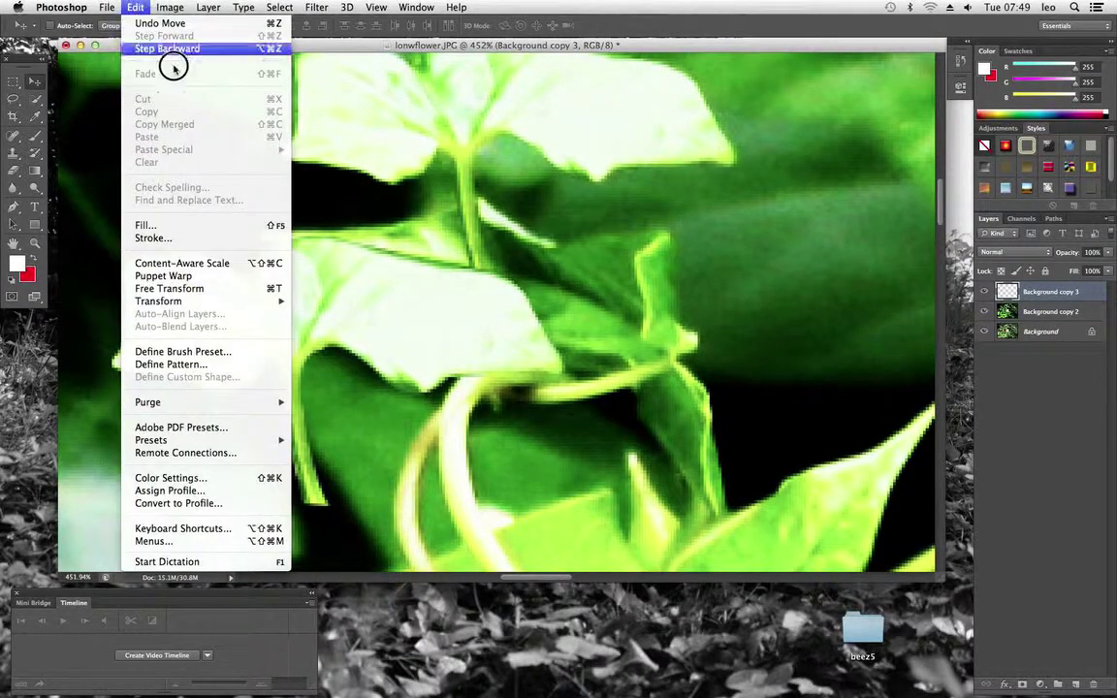
{"action": "left_click", "coordinate": [225, 298]}
{"action": "scroll", "coordinate": [606, 499], "scroll_direction": "down", "scroll_amount": 2}
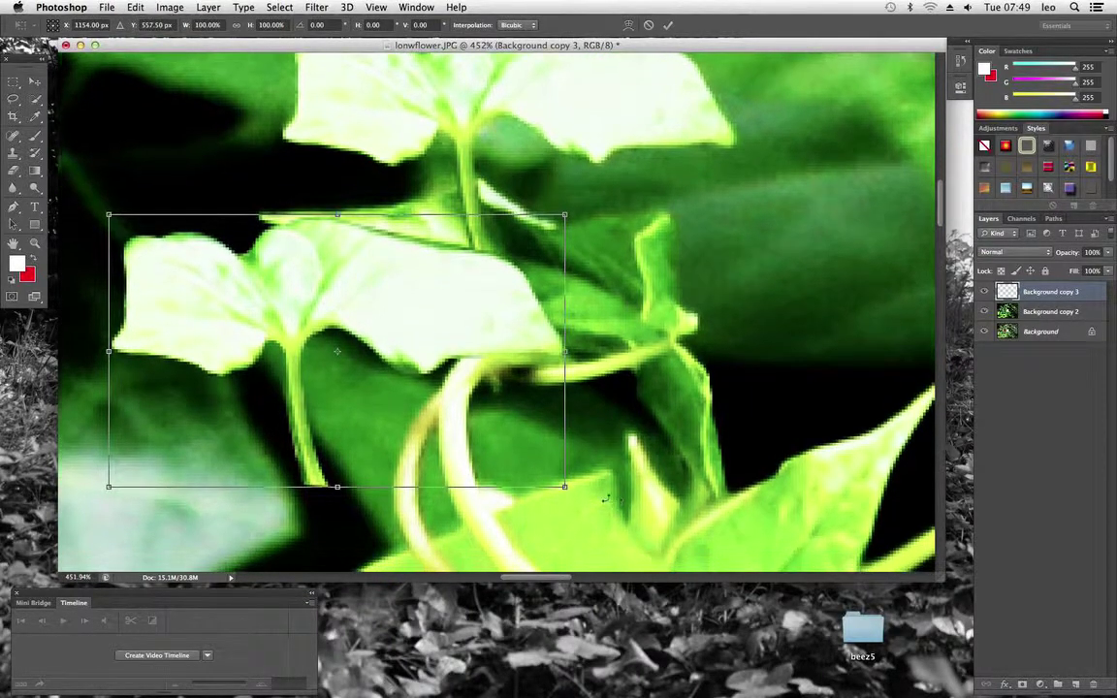
{"action": "scroll", "coordinate": [606, 500], "scroll_direction": "down", "scroll_amount": 1}
{"action": "left_click_drag", "start_coordinate": [582, 495], "coordinate": [599, 192]}
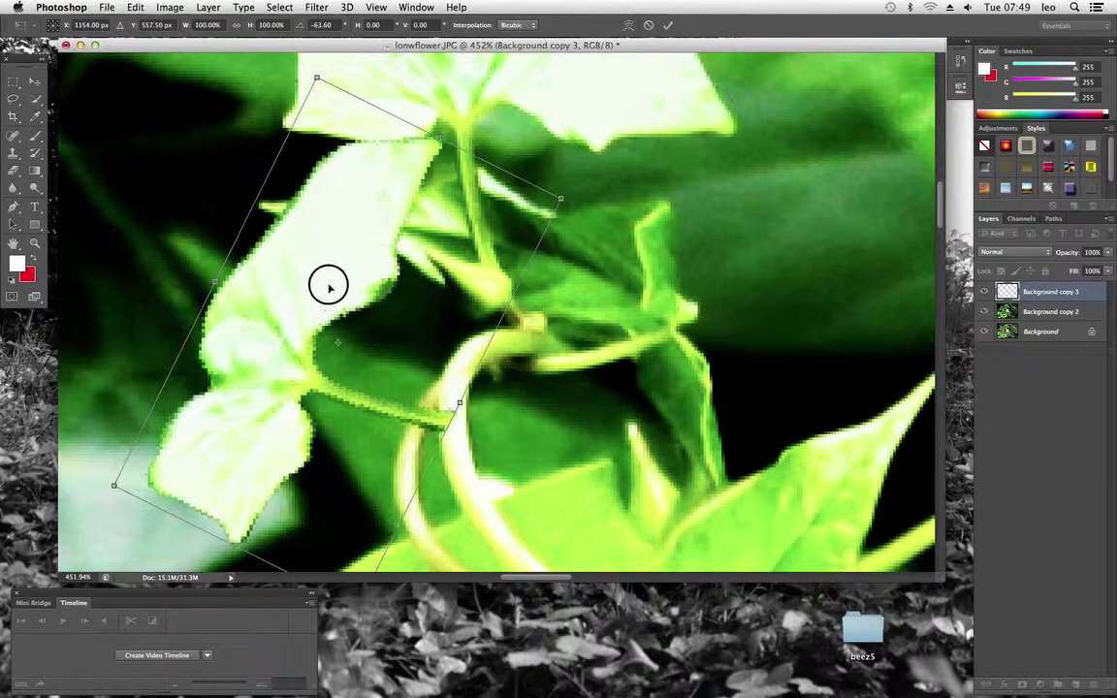
{"action": "left_click_drag", "start_coordinate": [332, 287], "coordinate": [326, 313]}
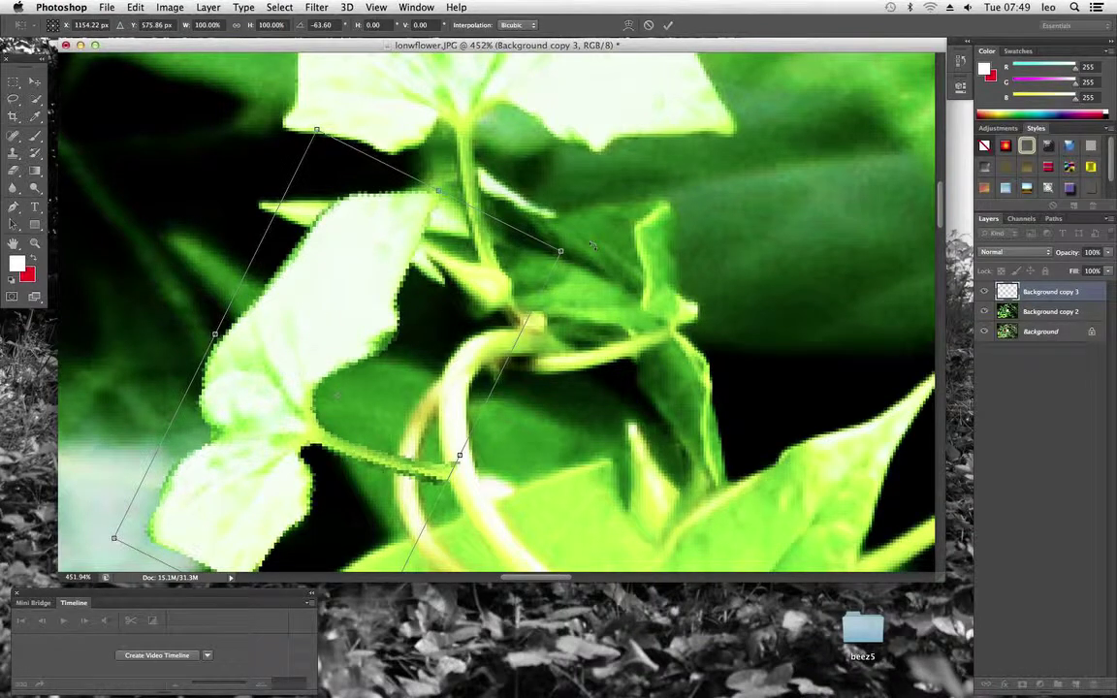
{"action": "left_click_drag", "start_coordinate": [580, 247], "coordinate": [594, 194]}
{"action": "scroll", "coordinate": [481, 412], "scroll_direction": "down", "scroll_amount": 3}
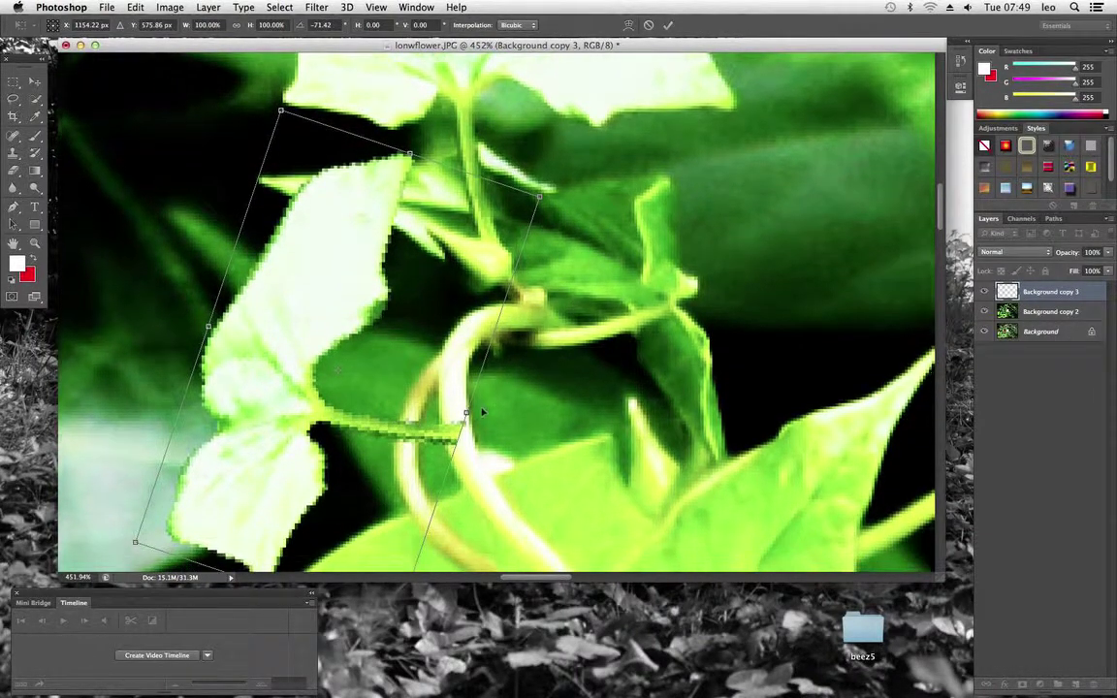
{"action": "double_click", "coordinate": [319, 282]}
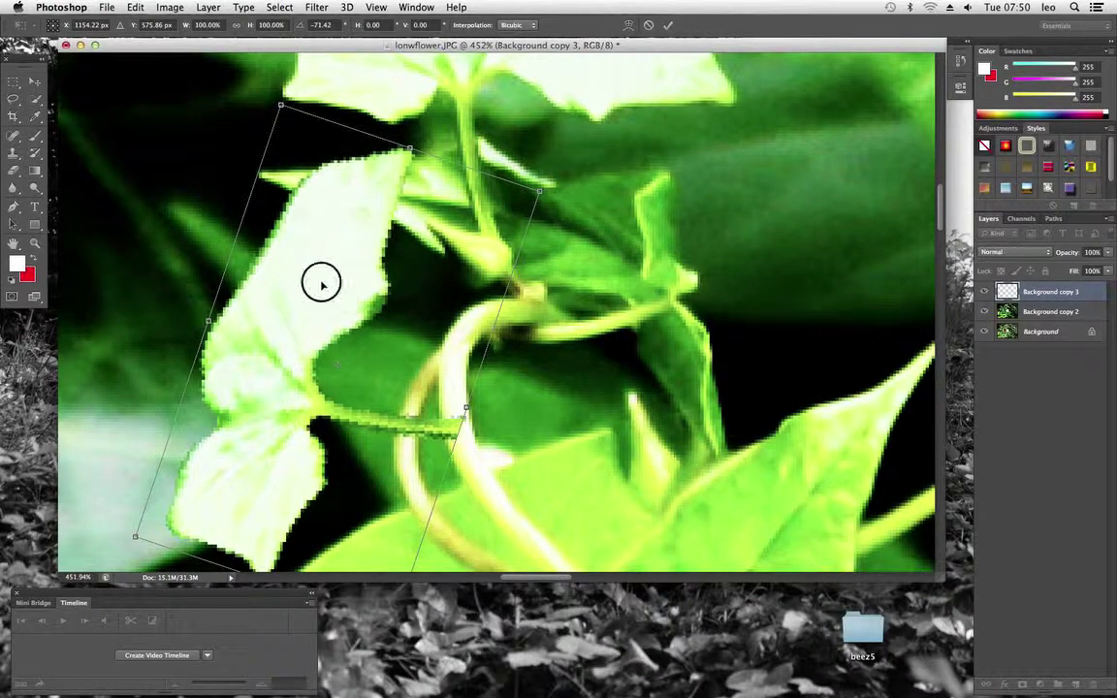
{"action": "scroll", "coordinate": [299, 355], "scroll_direction": "down", "scroll_amount": 2}
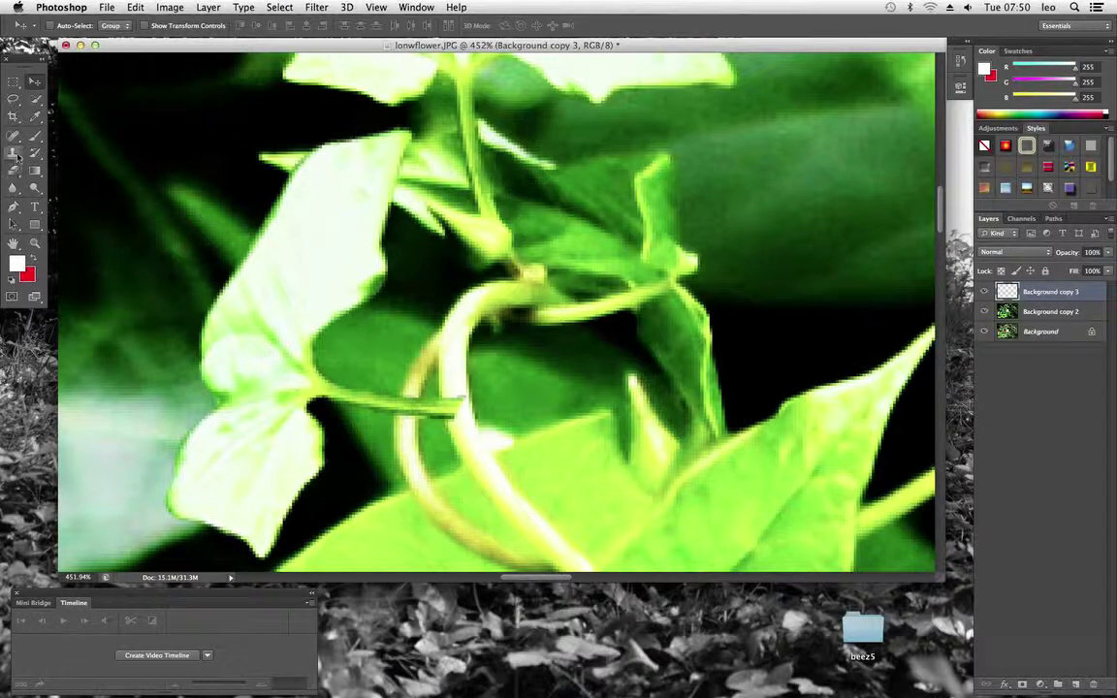
Step: Erase the tip of the copied stem where it overlaps the thick vine, using a soft 28 px Eraser
{"action": "left_click", "coordinate": [15, 168]}
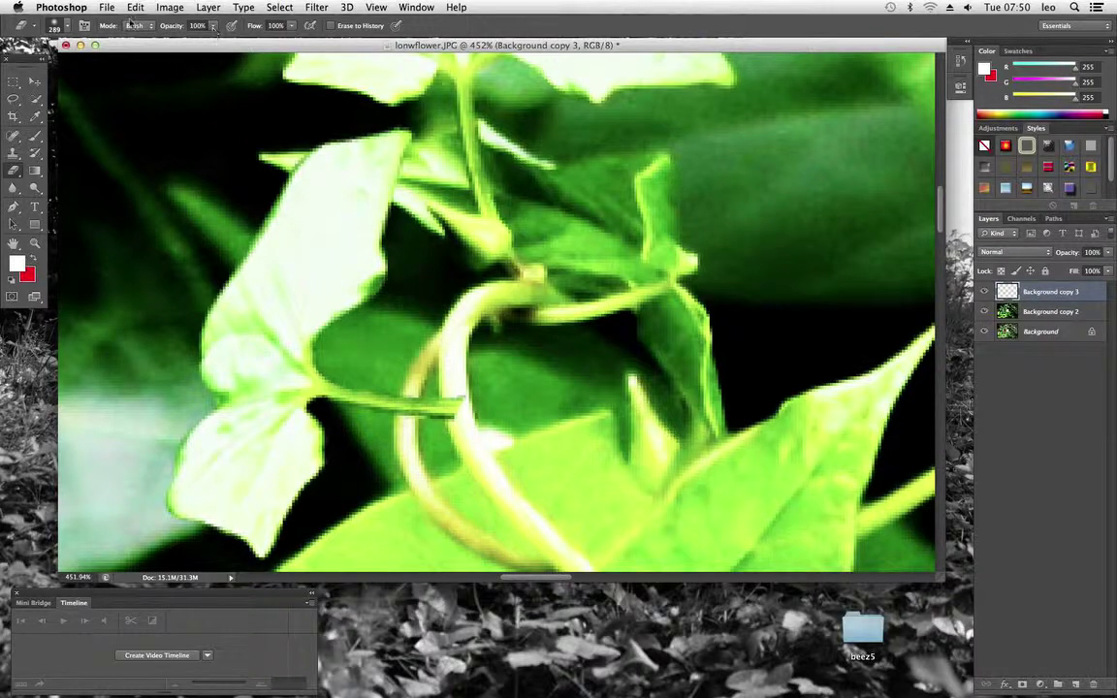
{"action": "left_click", "coordinate": [69, 28]}
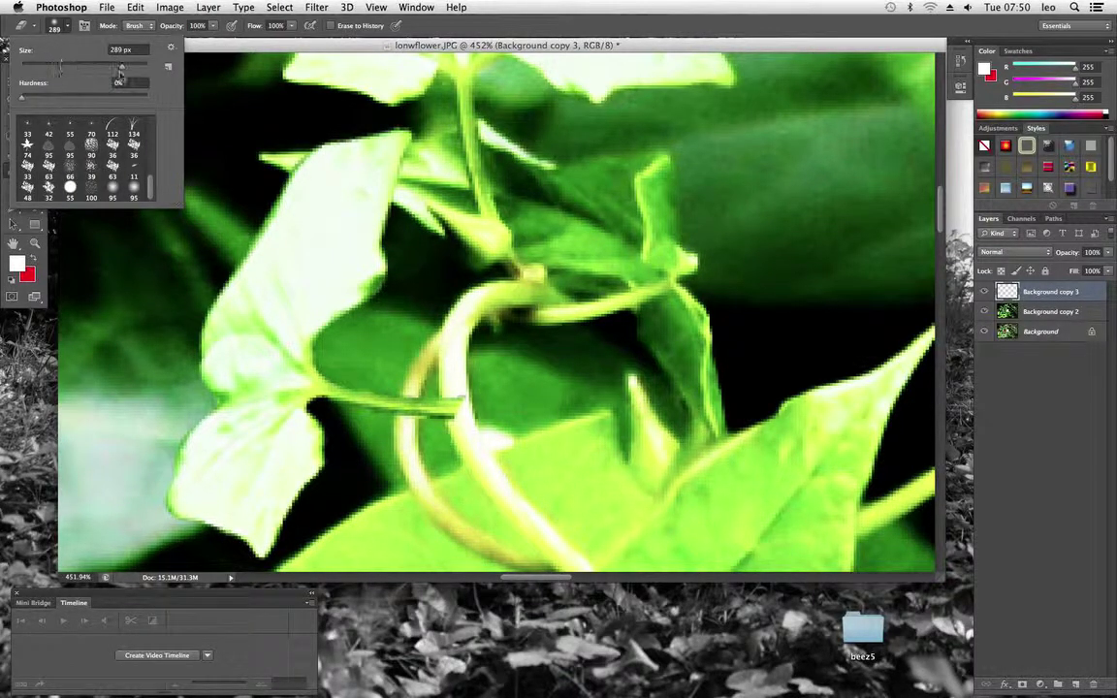
{"action": "left_click_drag", "start_coordinate": [119, 73], "coordinate": [39, 71]}
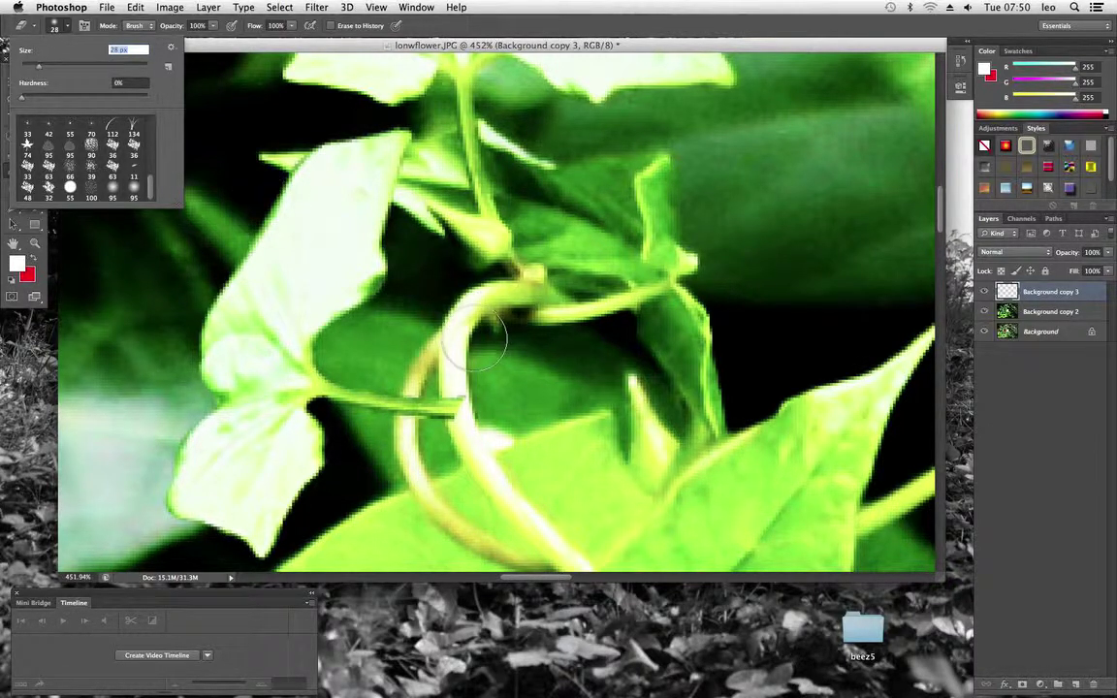
{"action": "left_click", "coordinate": [475, 373]}
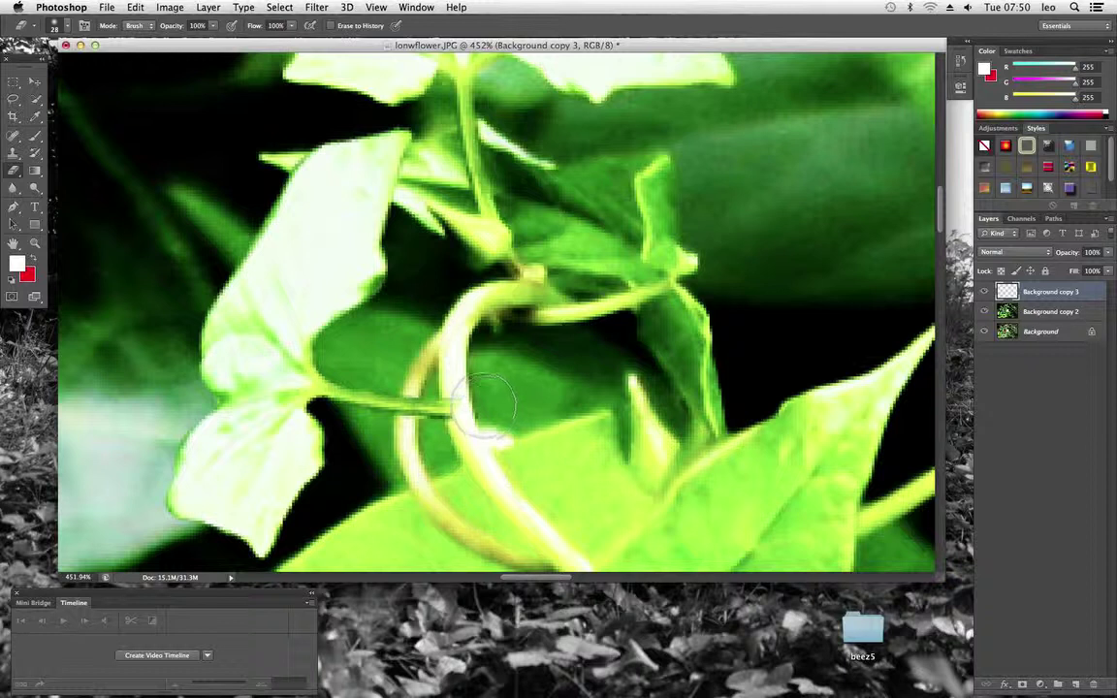
{"action": "left_click_drag", "start_coordinate": [484, 415], "coordinate": [476, 404]}
{"action": "scroll", "coordinate": [529, 378], "scroll_direction": "down", "scroll_amount": 2}
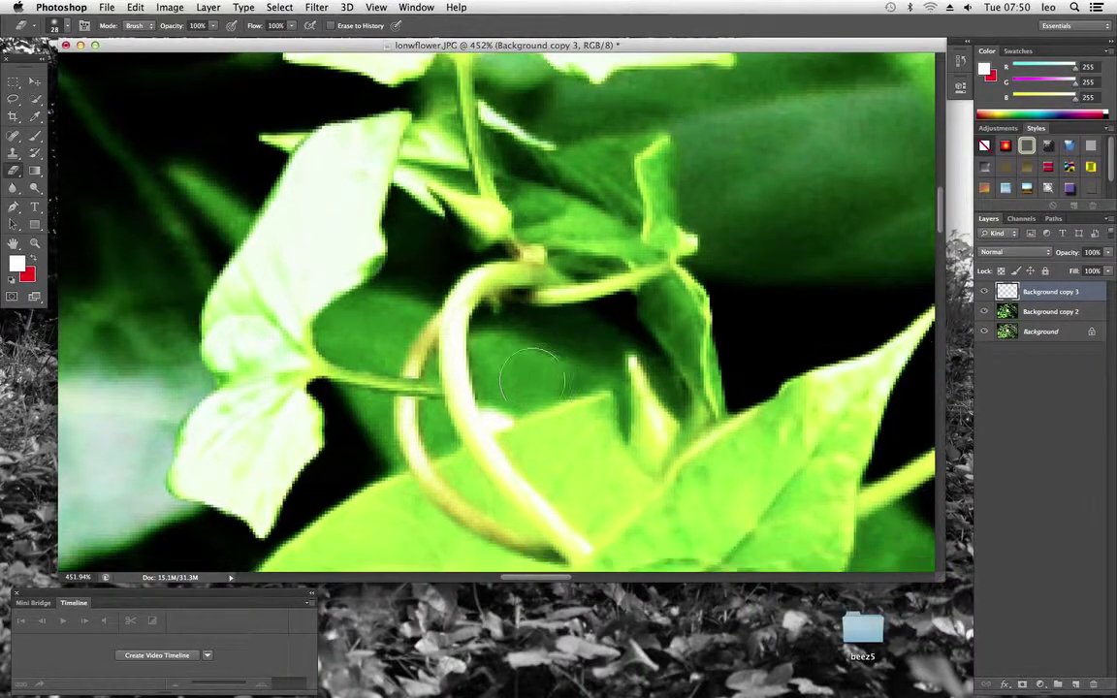
{"action": "scroll", "coordinate": [516, 357], "scroll_direction": "down", "scroll_amount": 1}
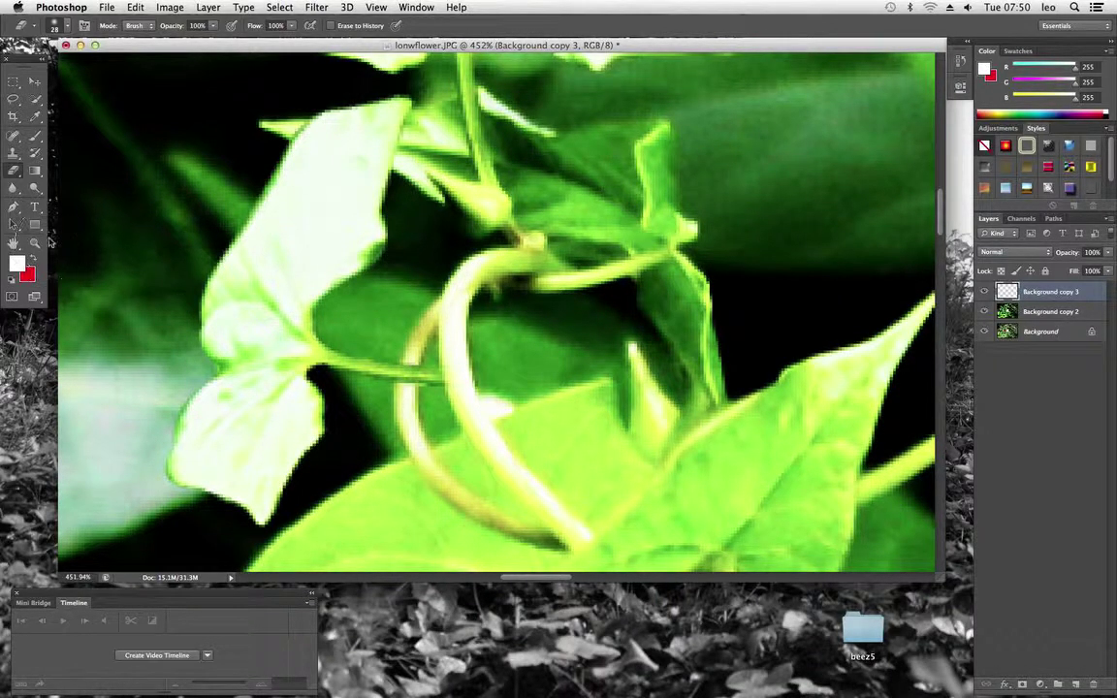
Step: Darken the petals of the rotated flower copy with the Burn tool at 65 px, Midtones range and 50% exposure
{"action": "scroll", "coordinate": [294, 199], "scroll_direction": "up", "scroll_amount": 3}
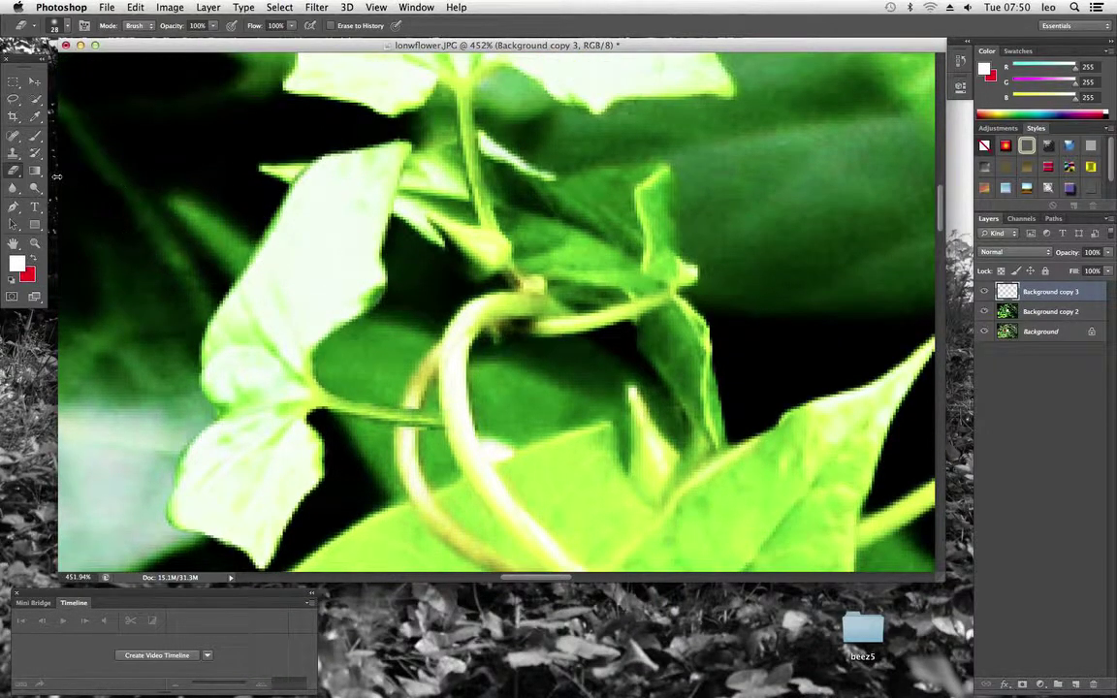
{"action": "left_click", "coordinate": [36, 189]}
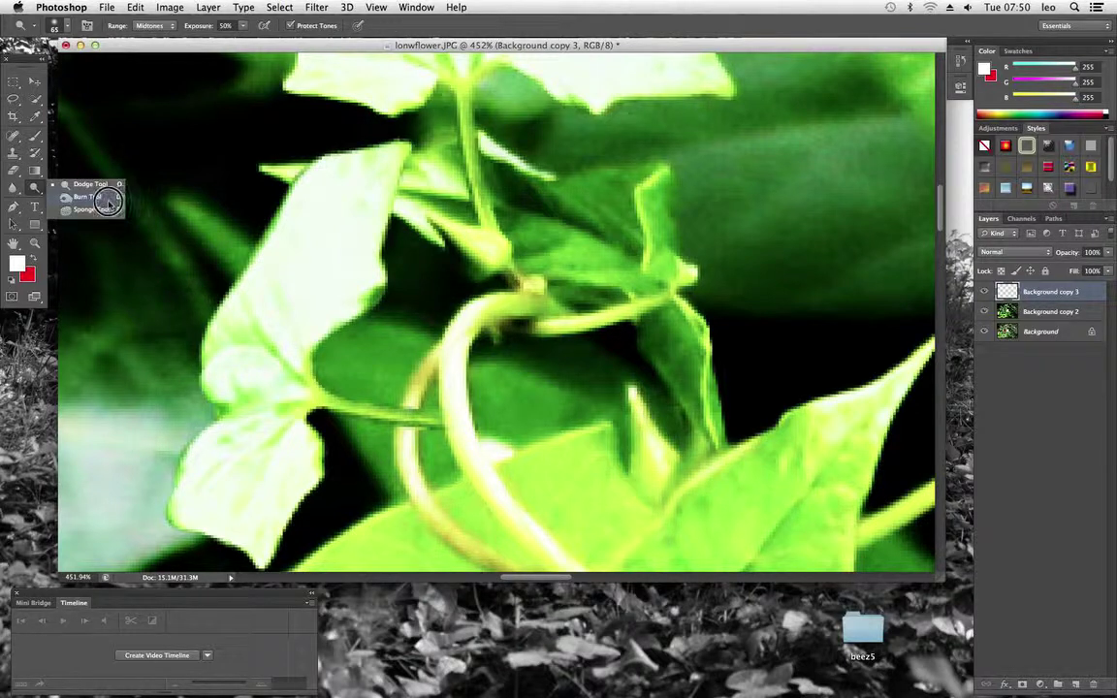
{"action": "left_click", "coordinate": [107, 201]}
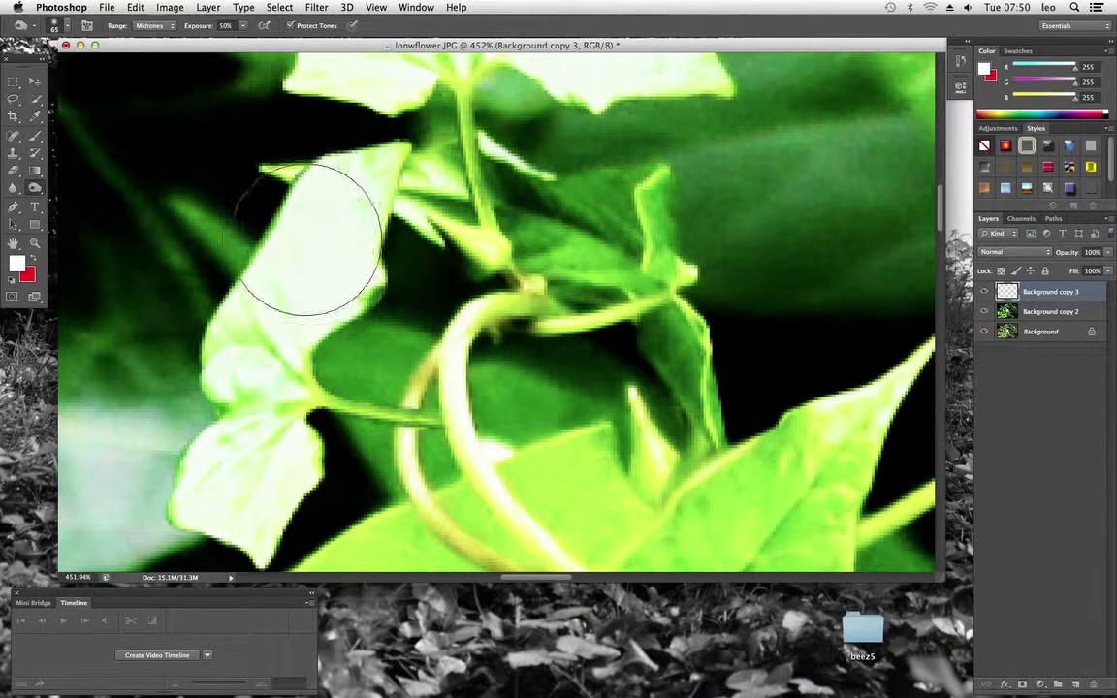
{"action": "mouse_move", "coordinate": [374, 233]}
{"action": "left_mouse_down"}
{"action": "mouse_move", "coordinate": [340, 269]}
{"action": "mouse_move", "coordinate": [371, 286]}
{"action": "mouse_move", "coordinate": [388, 222]}
{"action": "mouse_move", "coordinate": [368, 206]}
{"action": "mouse_move", "coordinate": [337, 262]}
{"action": "mouse_move", "coordinate": [329, 219]}
{"action": "mouse_move", "coordinate": [265, 263]}
{"action": "mouse_move", "coordinate": [315, 226]}
{"action": "mouse_move", "coordinate": [313, 212]}
{"action": "mouse_move", "coordinate": [310, 231]}
{"action": "mouse_move", "coordinate": [241, 304]}
{"action": "mouse_move", "coordinate": [331, 224]}
{"action": "mouse_move", "coordinate": [254, 327]}
{"action": "left_mouse_up"}
{"action": "scroll", "coordinate": [259, 327], "scroll_direction": "down", "scroll_amount": 2}
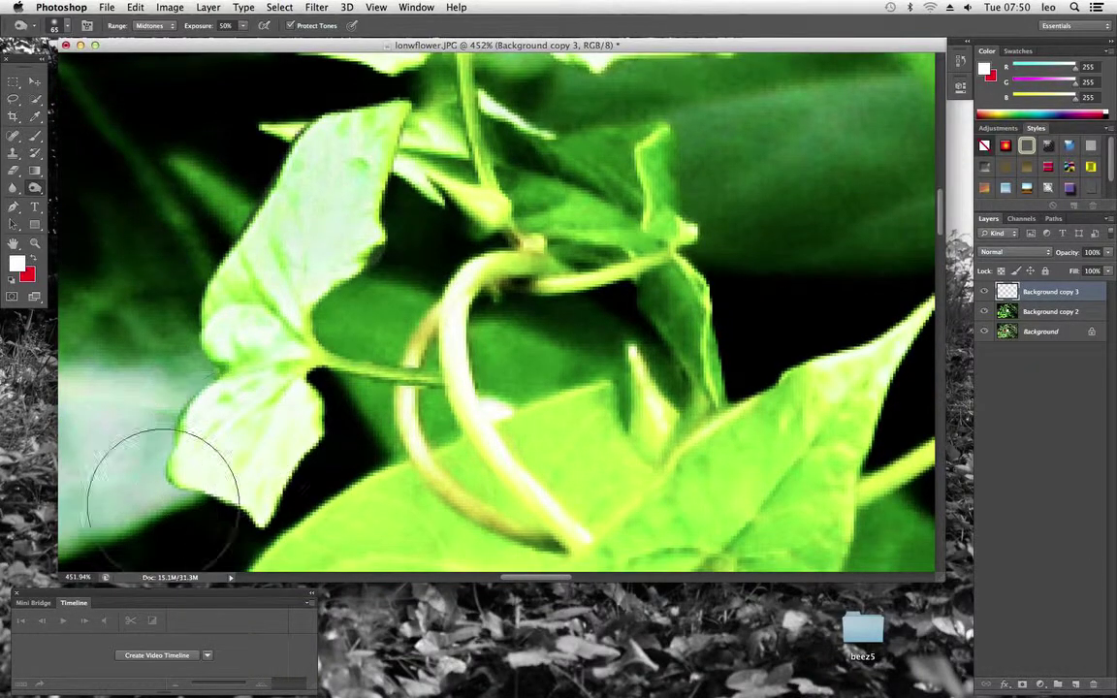
{"action": "mouse_move", "coordinate": [303, 383]}
{"action": "left_mouse_down"}
{"action": "mouse_move", "coordinate": [316, 302]}
{"action": "mouse_move", "coordinate": [267, 343]}
{"action": "mouse_move", "coordinate": [228, 507]}
{"action": "mouse_move", "coordinate": [241, 455]}
{"action": "mouse_move", "coordinate": [163, 475]}
{"action": "mouse_move", "coordinate": [297, 429]}
{"action": "mouse_move", "coordinate": [258, 460]}
{"action": "mouse_move", "coordinate": [368, 367]}
{"action": "mouse_move", "coordinate": [220, 434]}
{"action": "mouse_move", "coordinate": [370, 124]}
{"action": "mouse_move", "coordinate": [359, 194]}
{"action": "mouse_move", "coordinate": [322, 228]}
{"action": "mouse_move", "coordinate": [209, 427]}
{"action": "mouse_move", "coordinate": [215, 562]}
{"action": "mouse_move", "coordinate": [347, 312]}
{"action": "mouse_move", "coordinate": [344, 300]}
{"action": "mouse_move", "coordinate": [311, 299]}
{"action": "left_mouse_up"}
{"action": "scroll", "coordinate": [324, 249], "scroll_direction": "up", "scroll_amount": 3}
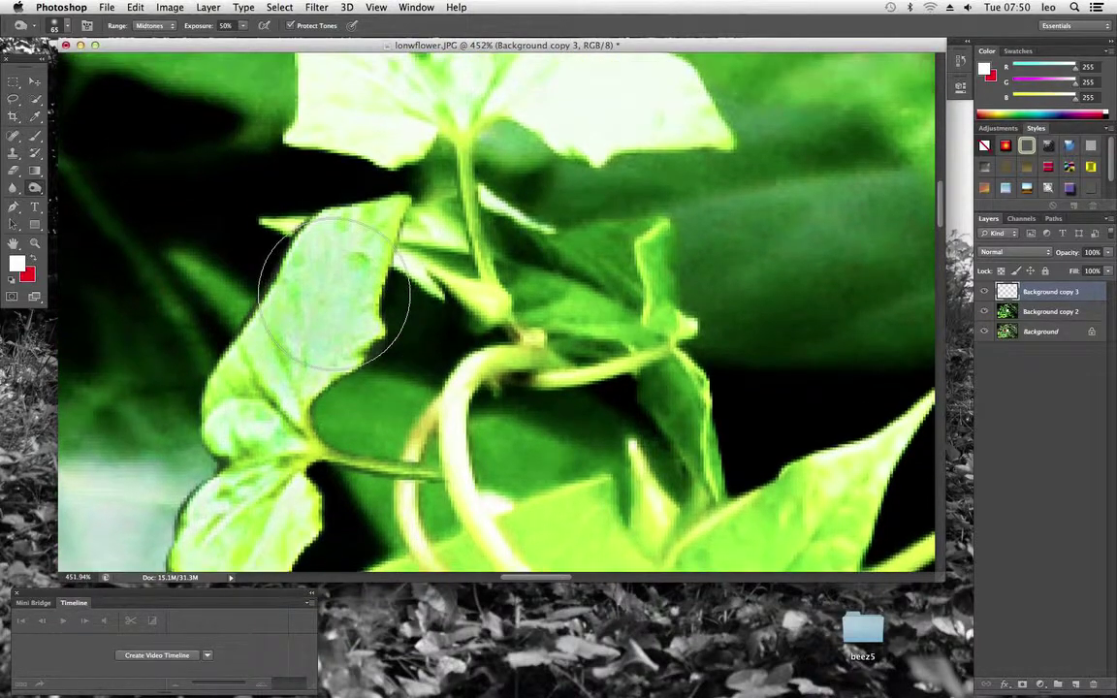
{"action": "scroll", "coordinate": [332, 294], "scroll_direction": "down", "scroll_amount": 3}
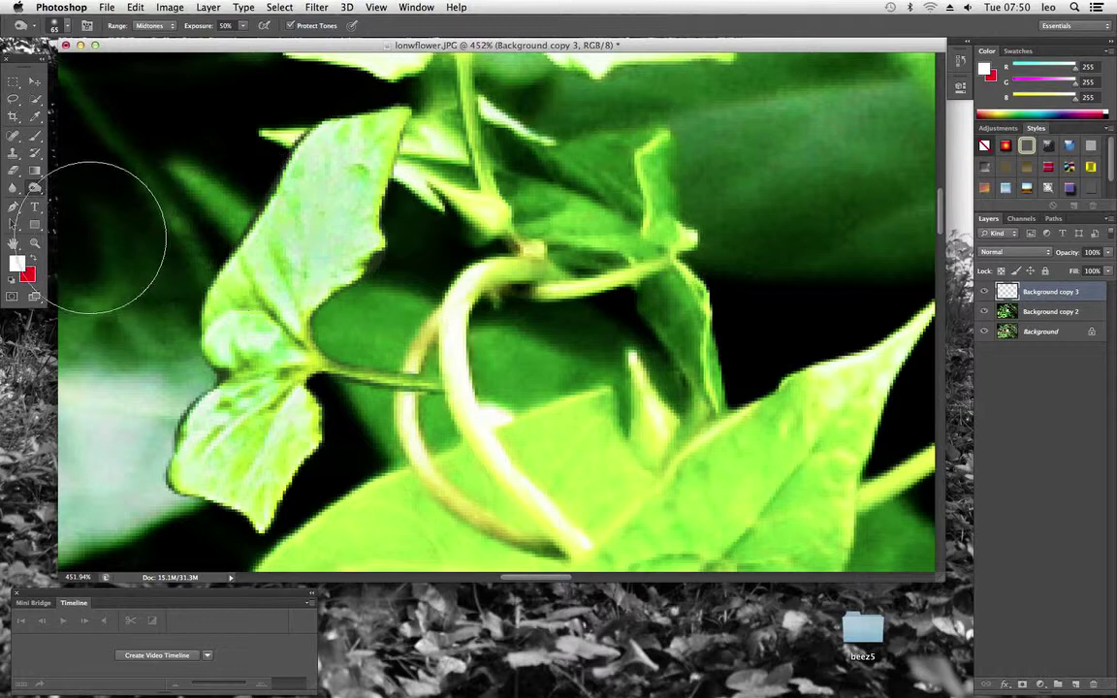
Step: Examine how the darkened flower copy blends into the whole photo and where its stem meets the vine
{"action": "left_click", "coordinate": [37, 242]}
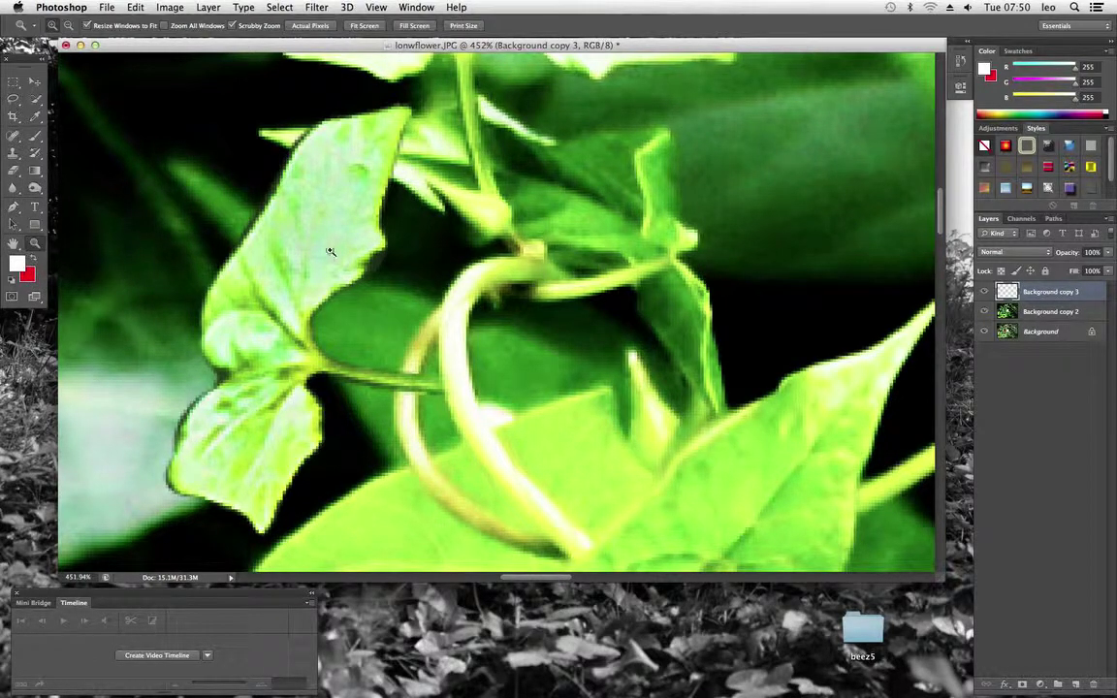
{"action": "left_click", "coordinate": [380, 268], "text": "alt"}
{"action": "left_click", "coordinate": [539, 338], "text": "alt"}
{"action": "left_click", "coordinate": [518, 339], "text": "alt"}
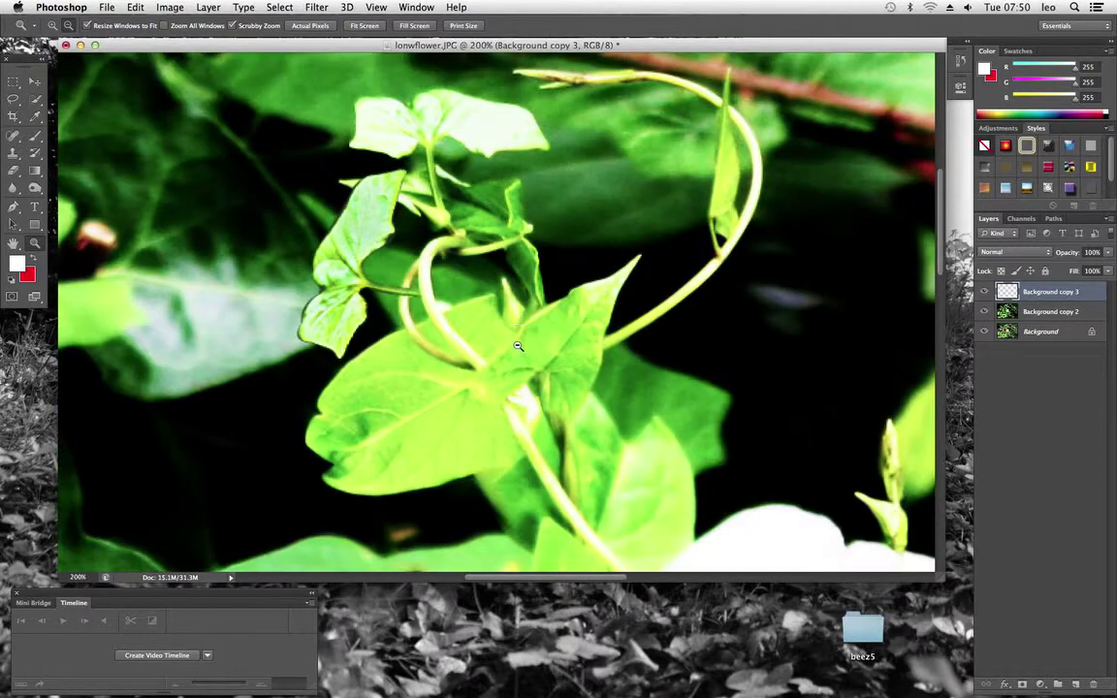
{"action": "left_click", "coordinate": [518, 342], "text": "alt"}
{"action": "left_click", "coordinate": [517, 345], "text": "alt"}
{"action": "left_click", "coordinate": [517, 345], "text": "alt"}
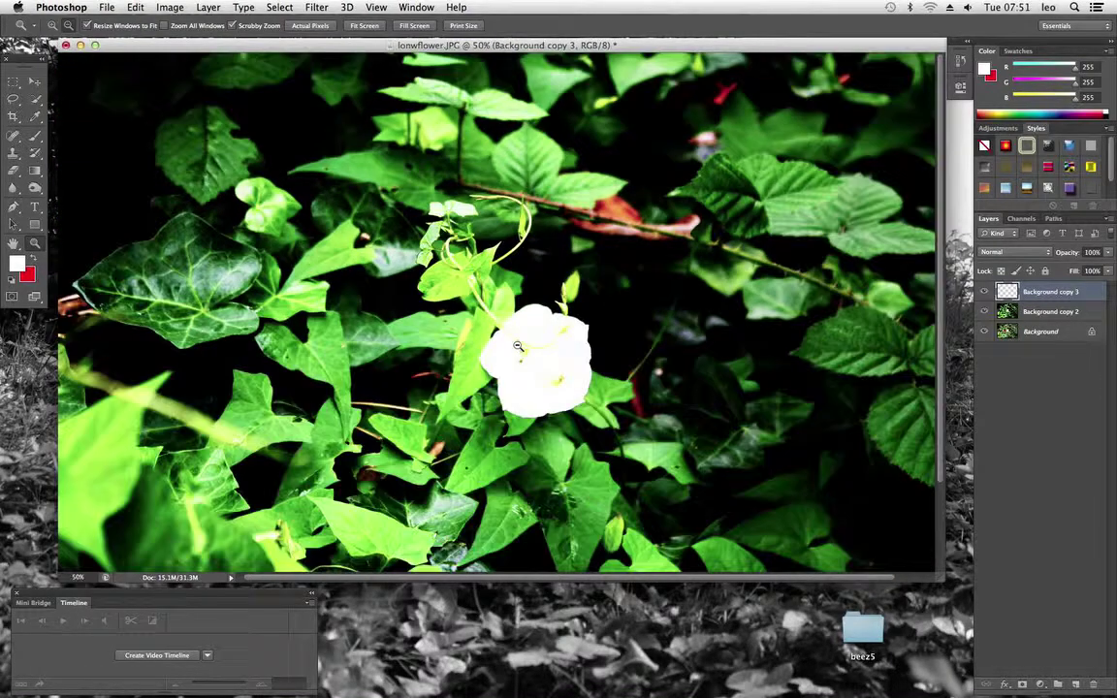
{"action": "left_click", "coordinate": [517, 345], "text": "alt"}
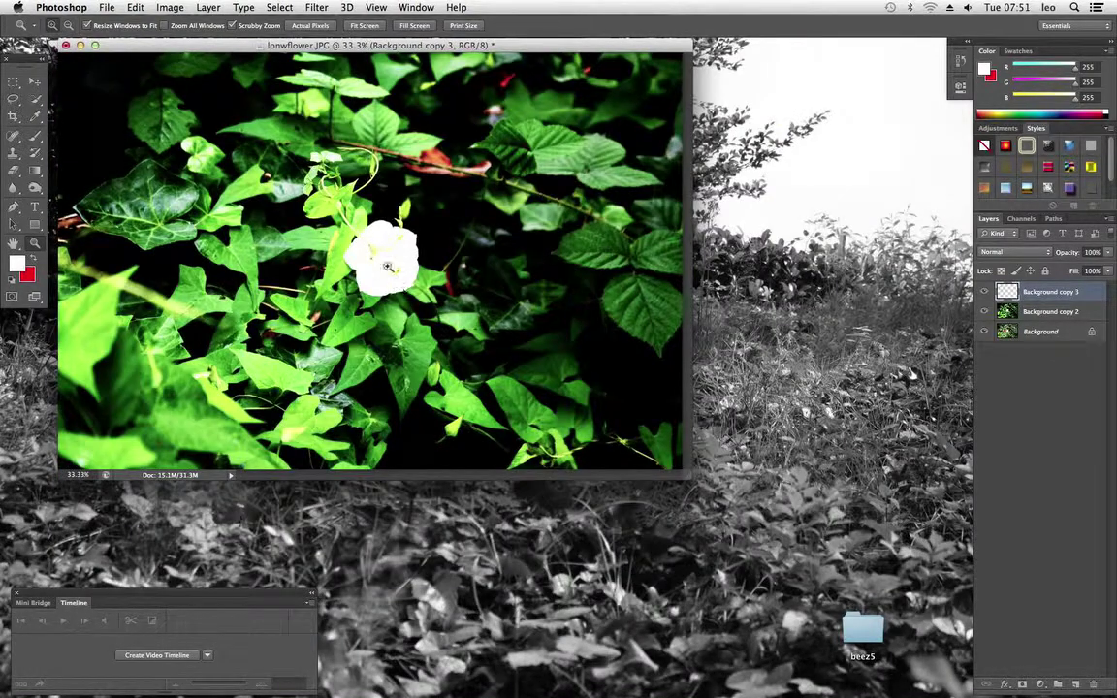
{"action": "left_click_drag", "start_coordinate": [262, 153], "coordinate": [400, 214]}
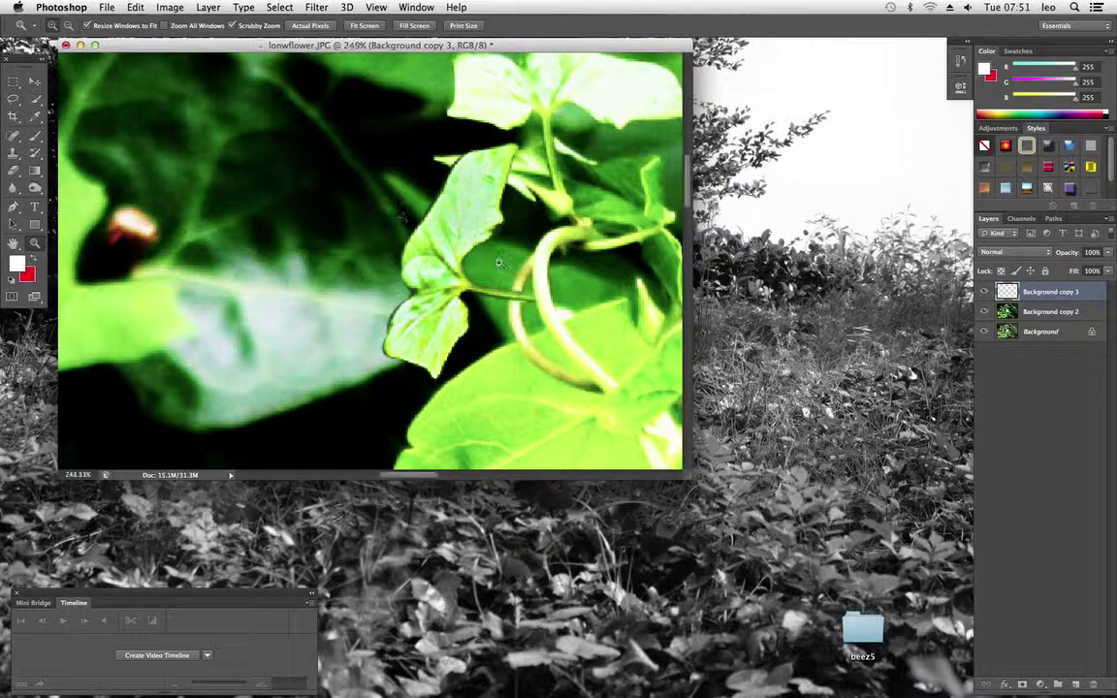
{"action": "left_click_drag", "start_coordinate": [581, 311], "coordinate": [655, 343]}
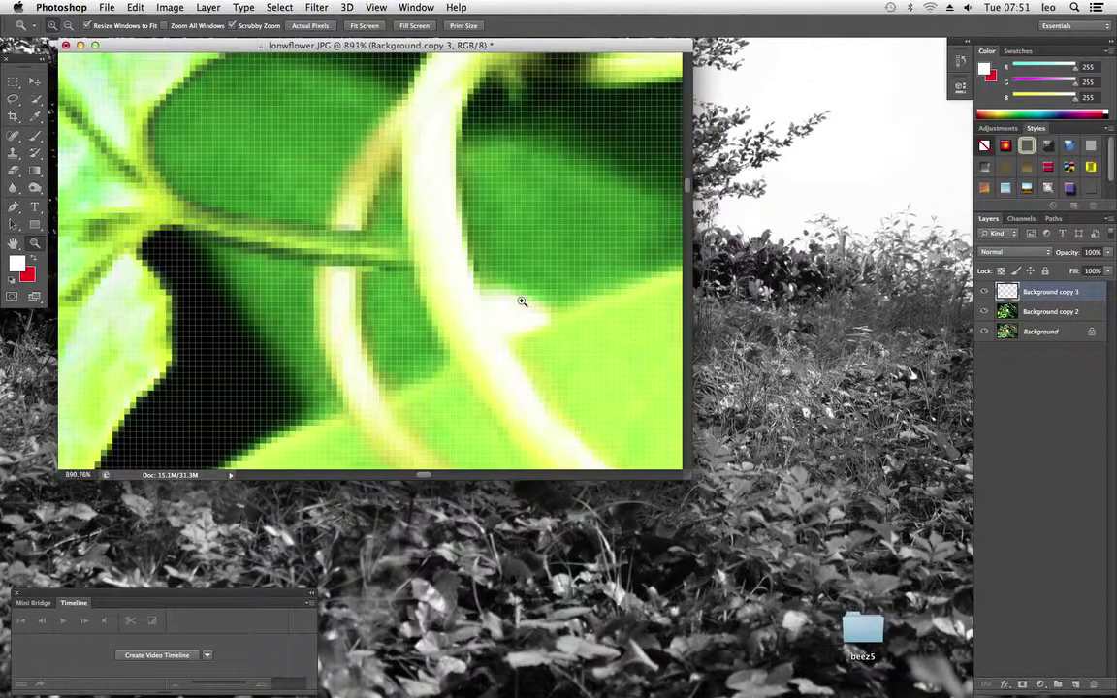
{"action": "left_click", "coordinate": [466, 286], "text": "alt"}
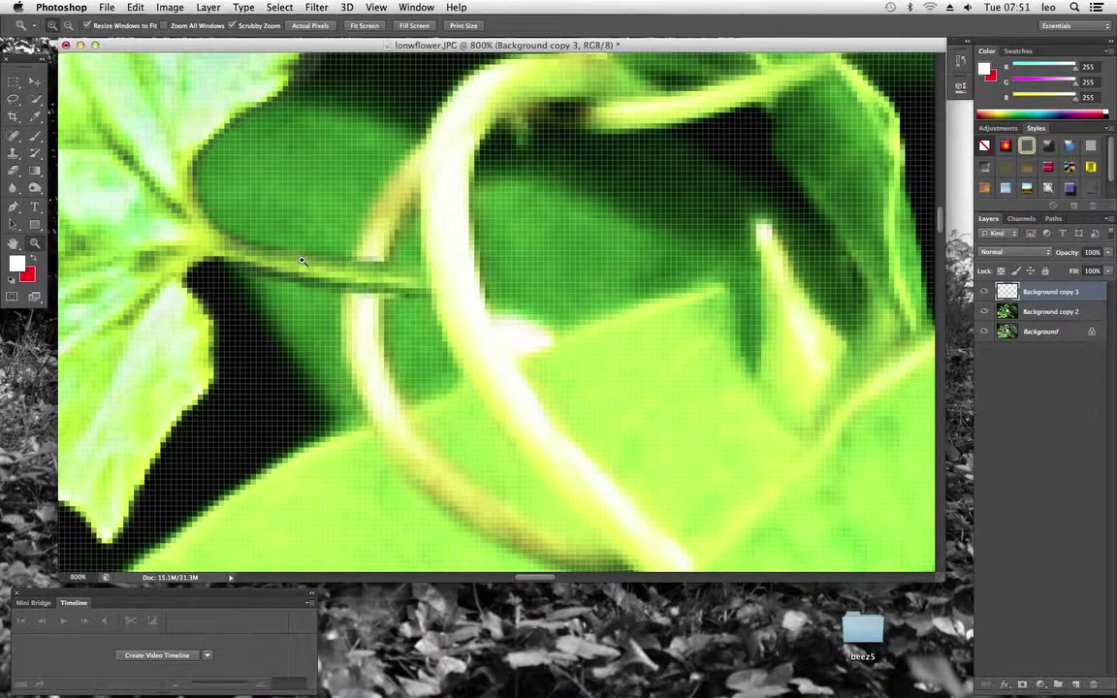
Step: Lighten the copied flower's stem up to the vine with the Dodge tool, using a soft 7 px brush on Midtones at 50% exposure
{"action": "left_click", "coordinate": [35, 135]}
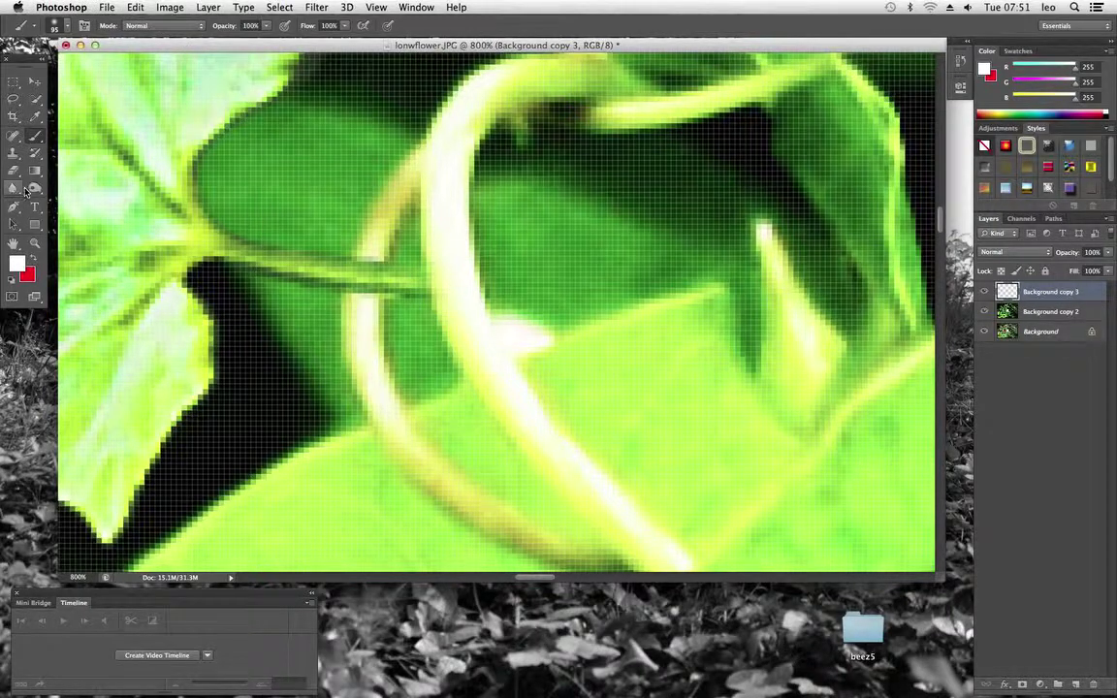
{"action": "left_click", "coordinate": [35, 187]}
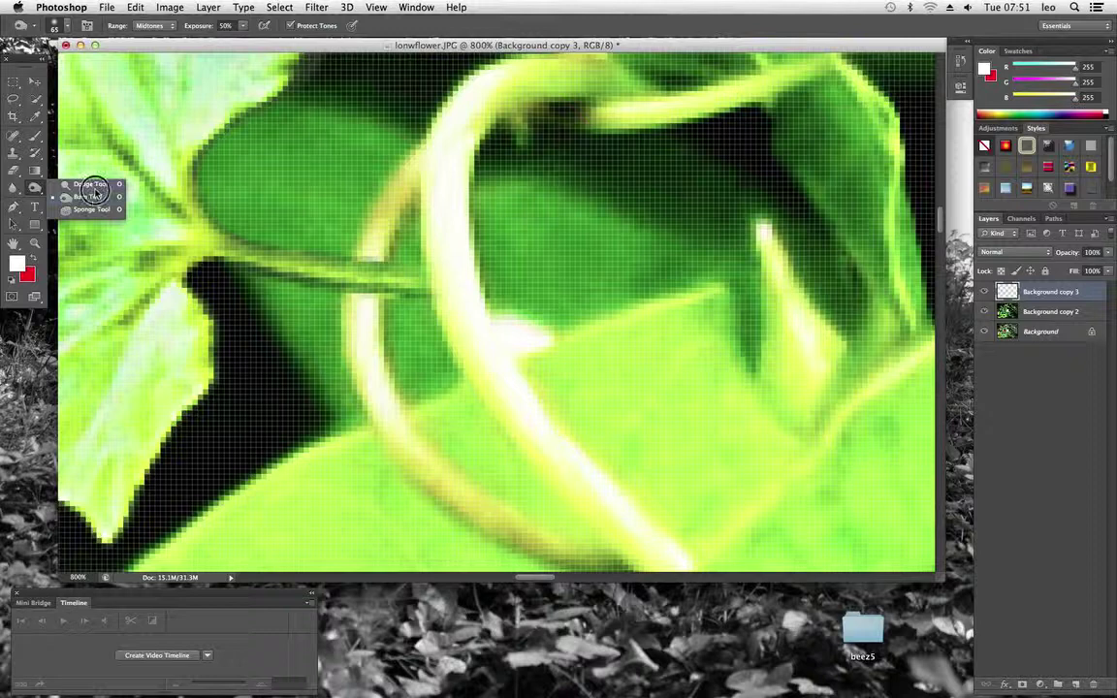
{"action": "left_click", "coordinate": [89, 197]}
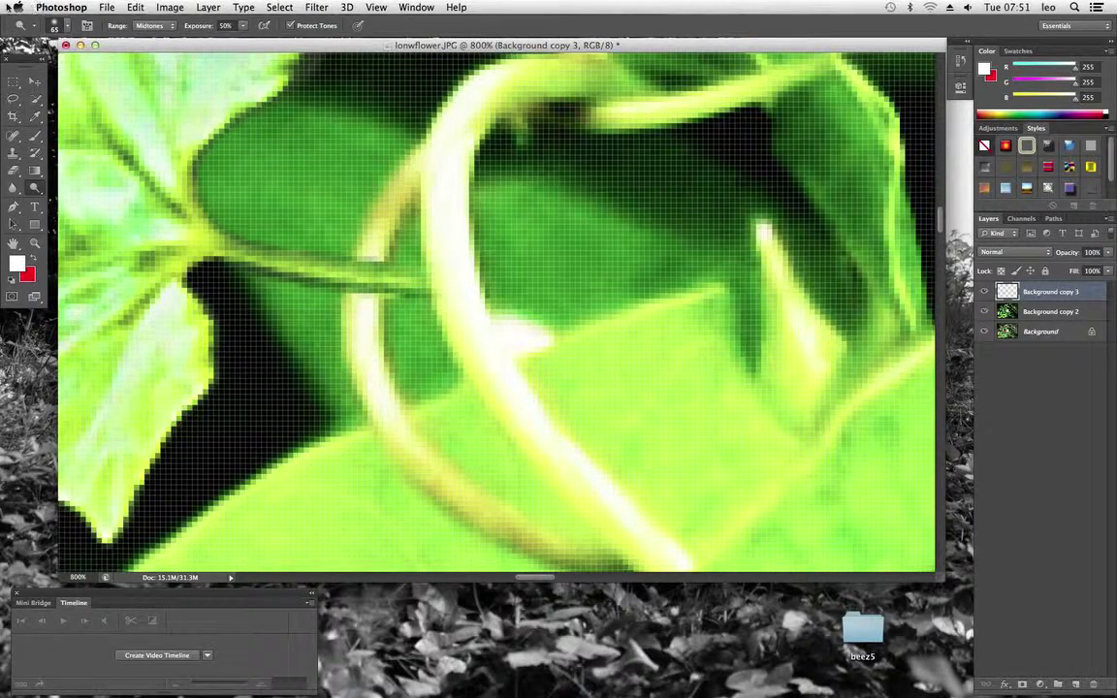
{"action": "left_click", "coordinate": [66, 31]}
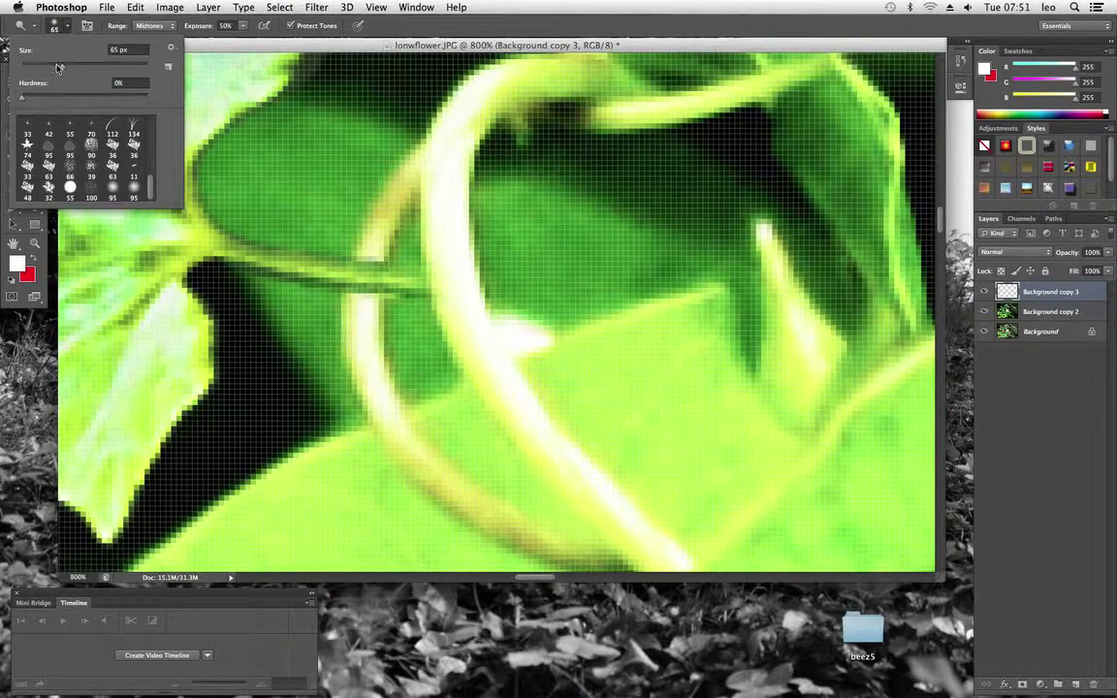
{"action": "left_click_drag", "start_coordinate": [58, 66], "coordinate": [36, 68]}
{"action": "left_click_drag", "start_coordinate": [32, 69], "coordinate": [23, 68]}
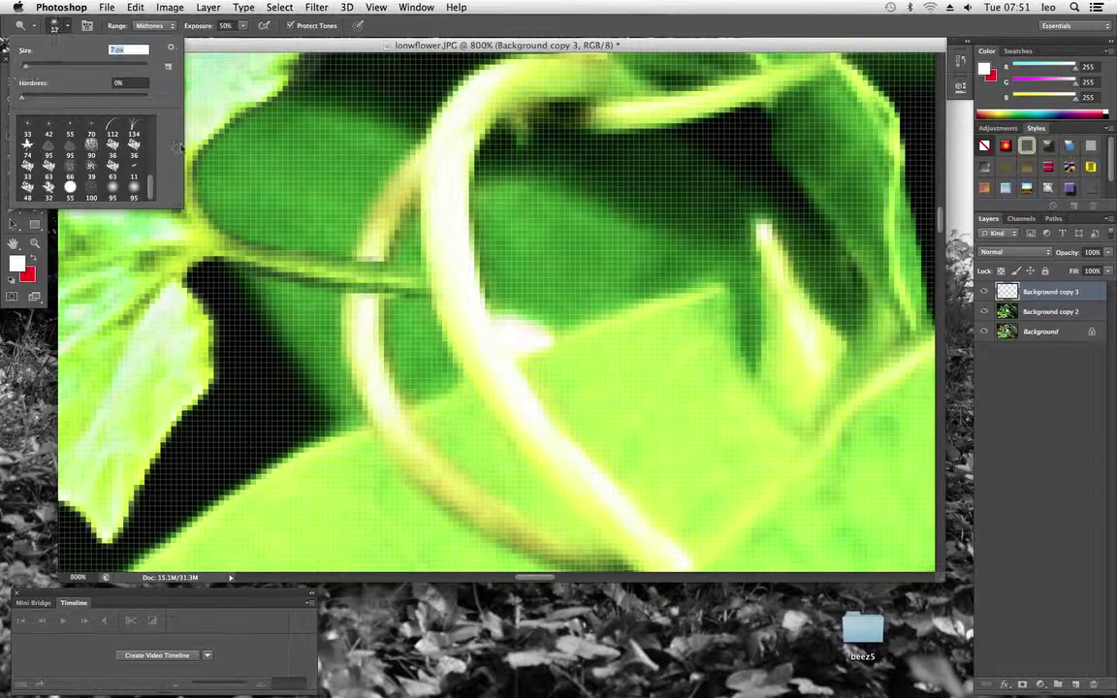
{"action": "left_click", "coordinate": [274, 250]}
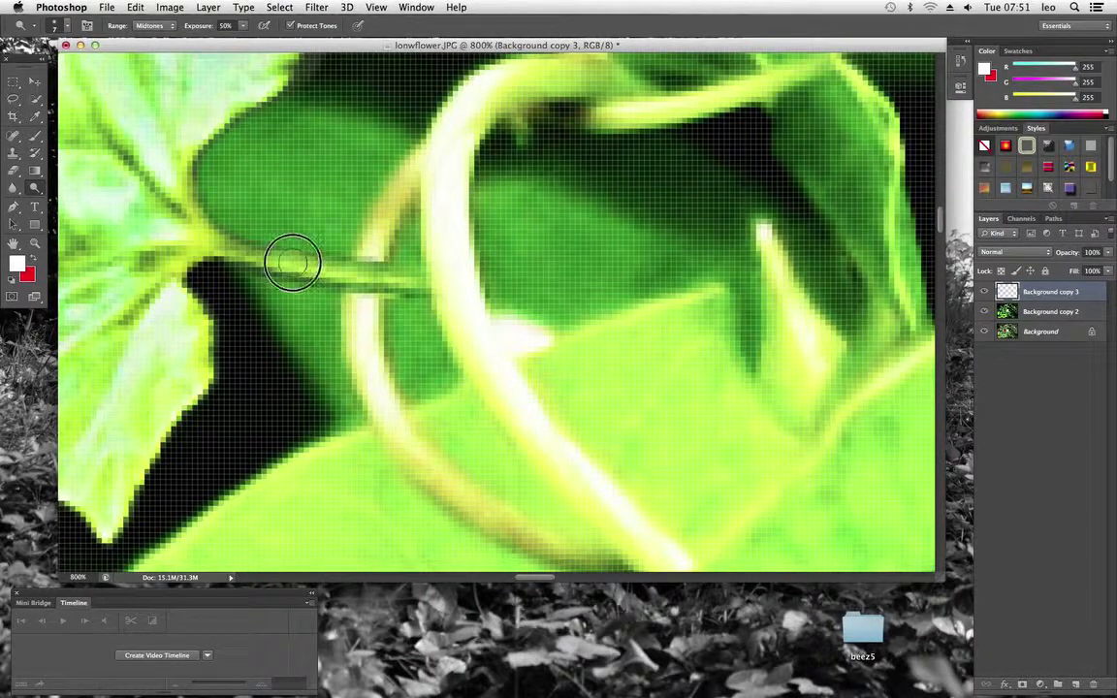
{"action": "mouse_move", "coordinate": [292, 262]}
{"action": "left_mouse_down"}
{"action": "mouse_move", "coordinate": [467, 287]}
{"action": "mouse_move", "coordinate": [269, 252]}
{"action": "left_mouse_up"}
{"action": "left_click_drag", "start_coordinate": [351, 259], "coordinate": [222, 240]}
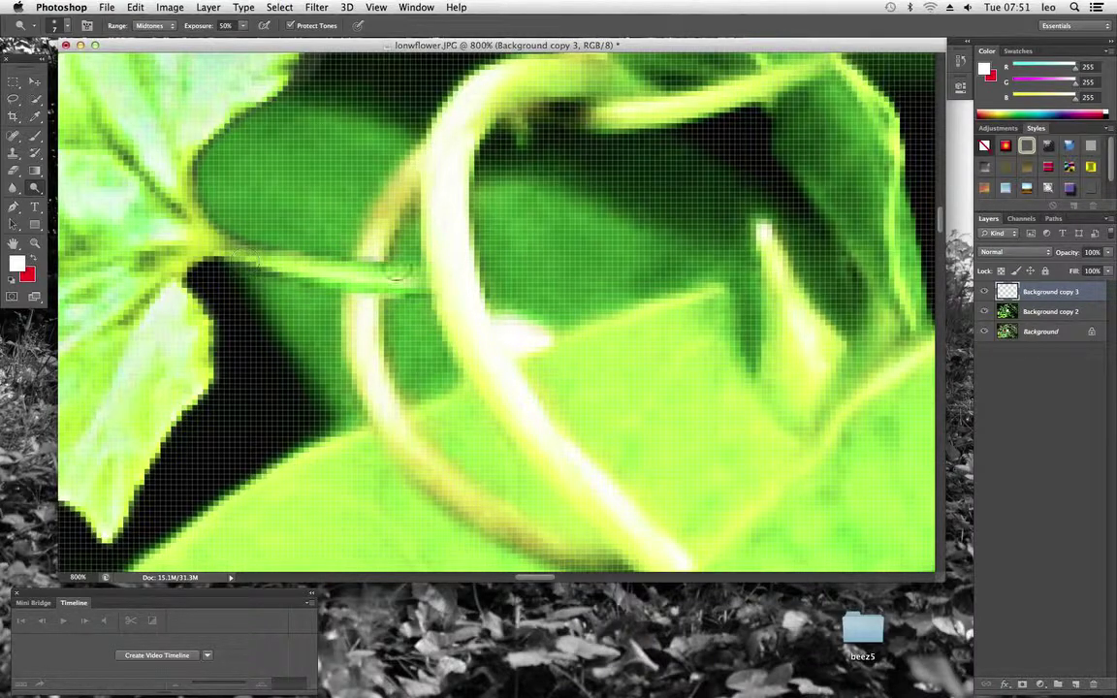
{"action": "mouse_move", "coordinate": [396, 276]}
{"action": "left_mouse_down"}
{"action": "mouse_move", "coordinate": [312, 287]}
{"action": "mouse_move", "coordinate": [434, 273]}
{"action": "mouse_move", "coordinate": [448, 282]}
{"action": "mouse_move", "coordinate": [287, 250]}
{"action": "left_mouse_up"}
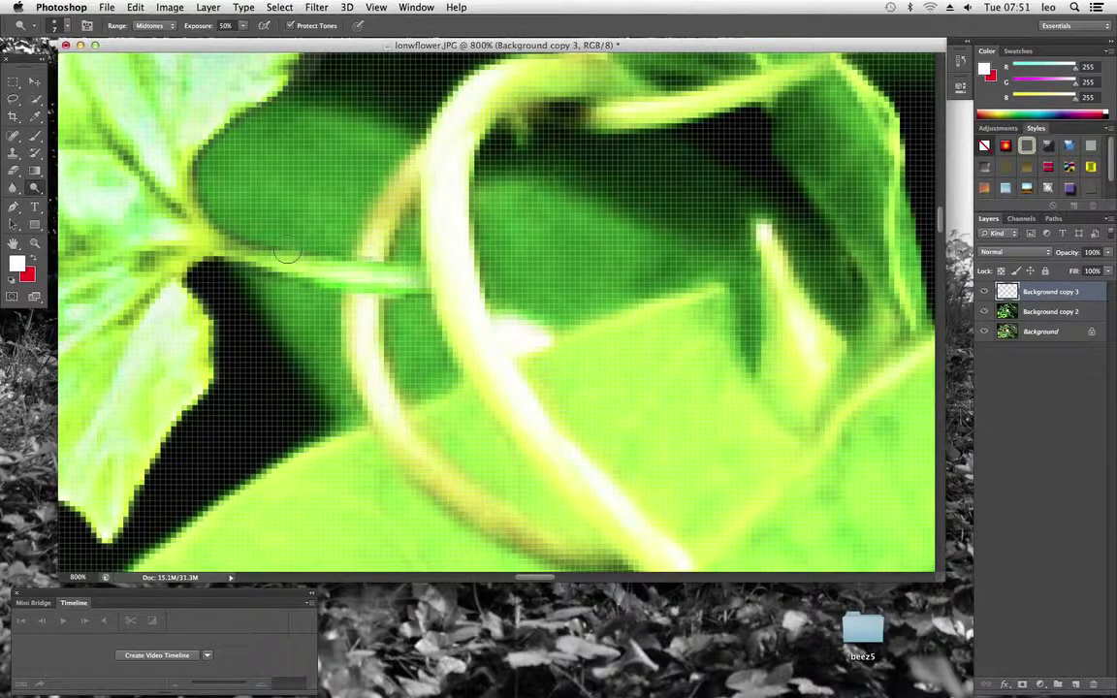
Step: Brighten the copied stem further to near white with more Dodge strokes between the flower base and the thick vine
{"action": "left_click_drag", "start_coordinate": [440, 279], "coordinate": [295, 260]}
{"action": "left_click", "coordinate": [403, 266]}
{"action": "left_click", "coordinate": [443, 279]}
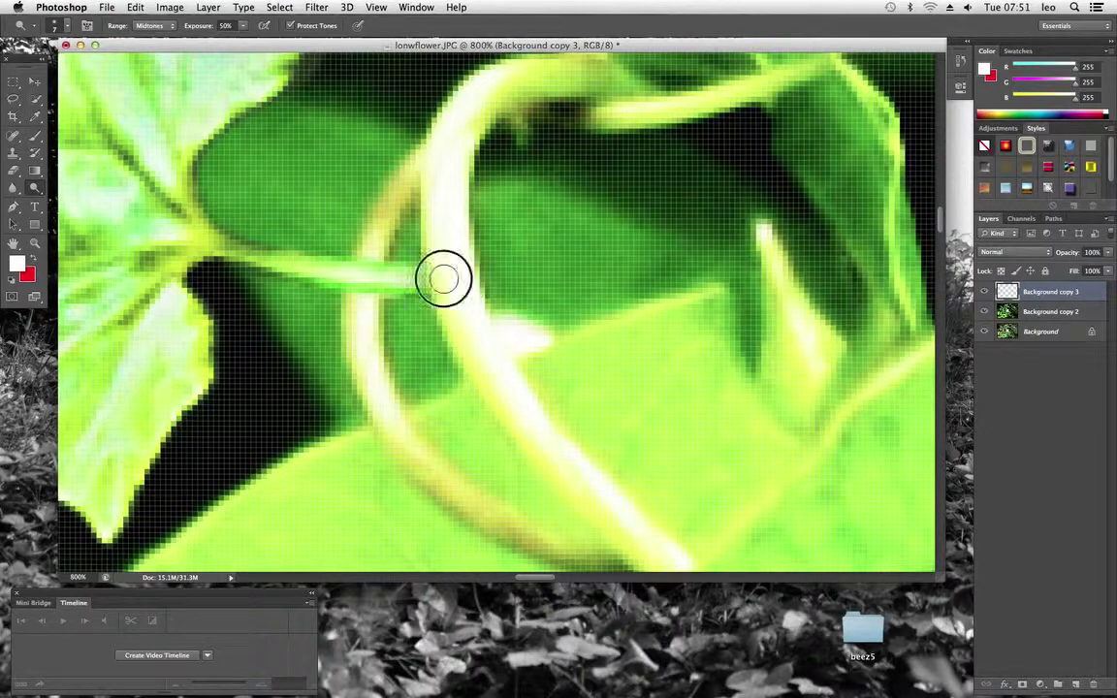
{"action": "mouse_move", "coordinate": [443, 279]}
{"action": "left_mouse_down"}
{"action": "mouse_move", "coordinate": [332, 280]}
{"action": "mouse_move", "coordinate": [438, 278]}
{"action": "mouse_move", "coordinate": [362, 285]}
{"action": "mouse_move", "coordinate": [427, 289]}
{"action": "mouse_move", "coordinate": [304, 288]}
{"action": "mouse_move", "coordinate": [414, 296]}
{"action": "mouse_move", "coordinate": [276, 264]}
{"action": "mouse_move", "coordinate": [385, 263]}
{"action": "mouse_move", "coordinate": [356, 258]}
{"action": "mouse_move", "coordinate": [411, 274]}
{"action": "mouse_move", "coordinate": [270, 269]}
{"action": "mouse_move", "coordinate": [353, 289]}
{"action": "mouse_move", "coordinate": [398, 290]}
{"action": "mouse_move", "coordinate": [342, 284]}
{"action": "mouse_move", "coordinate": [389, 285]}
{"action": "mouse_move", "coordinate": [268, 236]}
{"action": "mouse_move", "coordinate": [386, 282]}
{"action": "mouse_move", "coordinate": [218, 241]}
{"action": "mouse_move", "coordinate": [457, 312]}
{"action": "mouse_move", "coordinate": [481, 304]}
{"action": "mouse_move", "coordinate": [431, 281]}
{"action": "mouse_move", "coordinate": [309, 264]}
{"action": "mouse_move", "coordinate": [438, 281]}
{"action": "mouse_move", "coordinate": [285, 279]}
{"action": "left_mouse_up"}
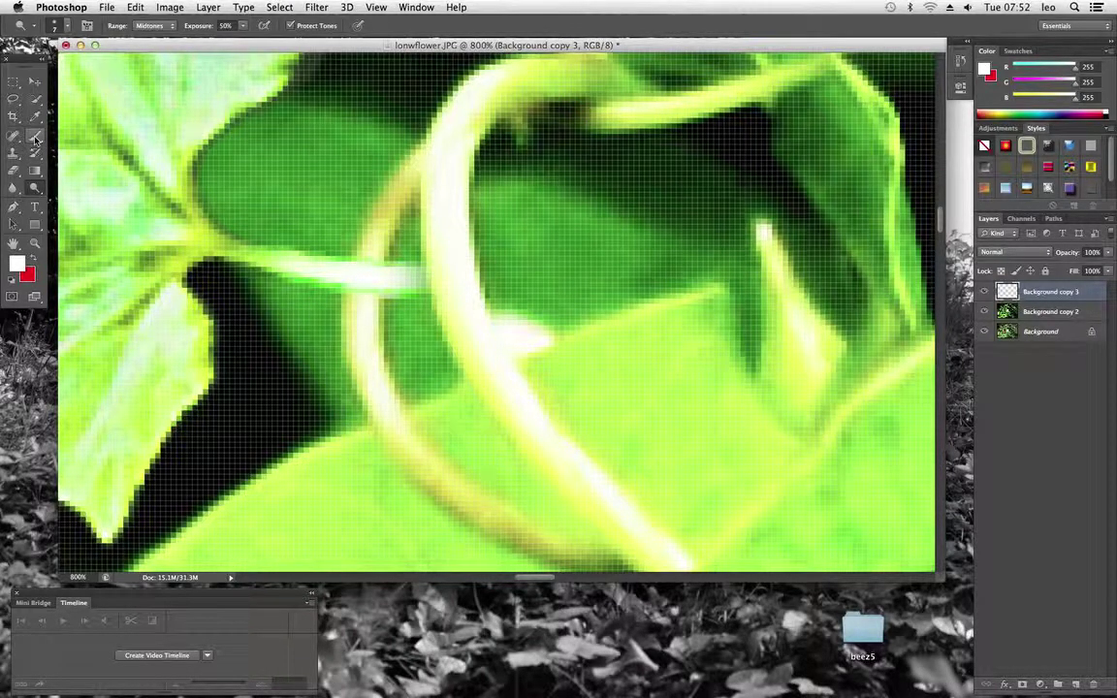
Step: Examine how the brightened stem and flower copy blend with the vine and surrounding leaves at 100% zoom
{"action": "scroll", "coordinate": [379, 269], "scroll_direction": "down", "scroll_amount": 3}
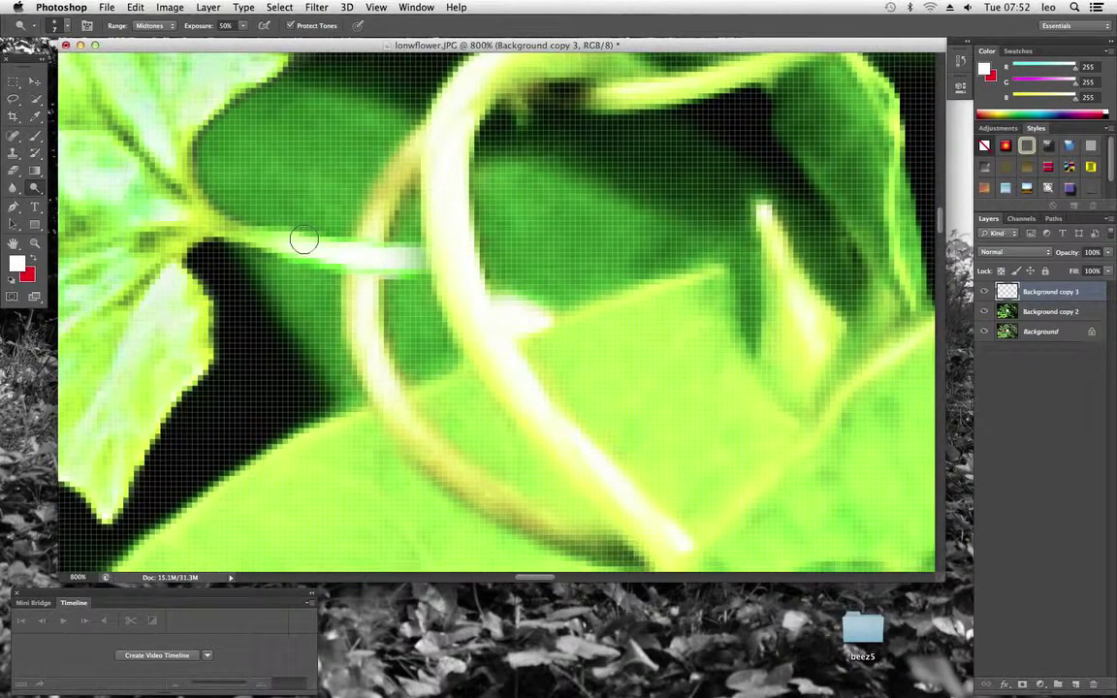
{"action": "left_click", "coordinate": [35, 242]}
{"action": "left_click", "coordinate": [406, 295]}
{"action": "left_click", "coordinate": [462, 325]}
{"action": "left_click", "coordinate": [659, 329]}
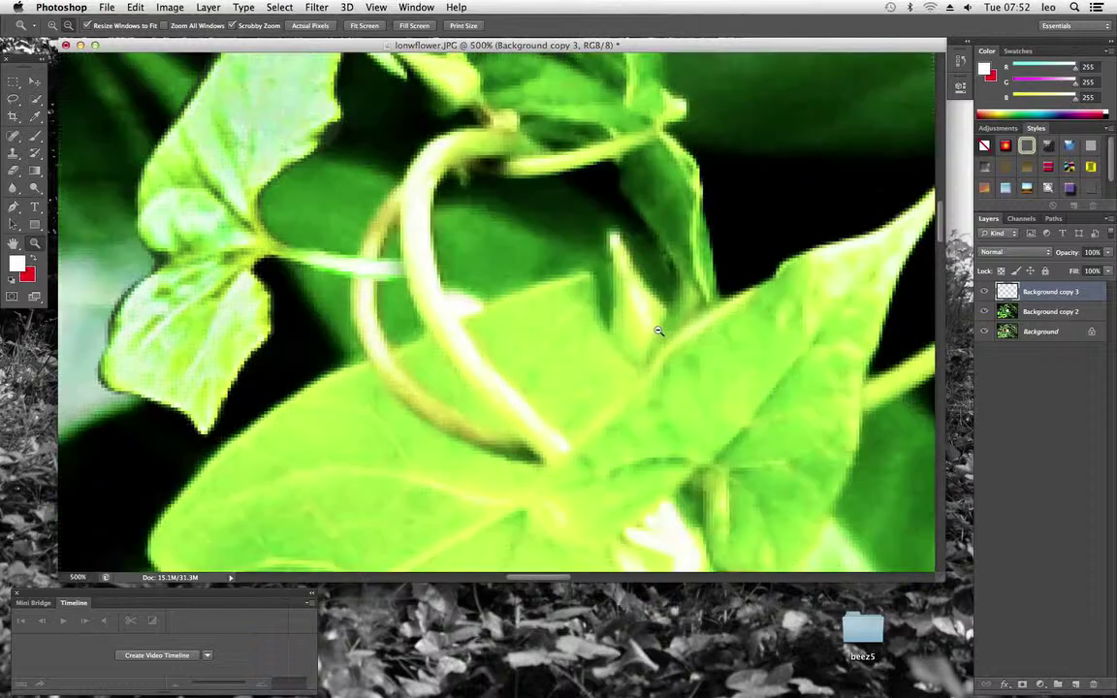
{"action": "left_click", "coordinate": [658, 328]}
{"action": "left_click", "coordinate": [559, 316]}
{"action": "left_click", "coordinate": [543, 311]}
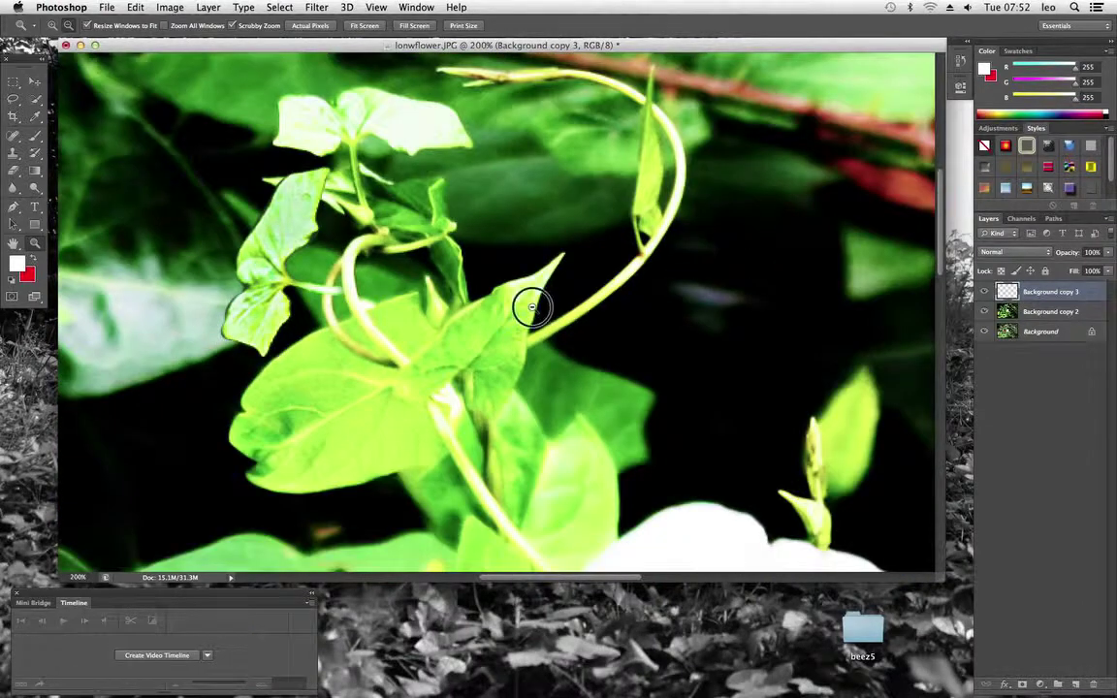
{"action": "left_click", "coordinate": [531, 307]}
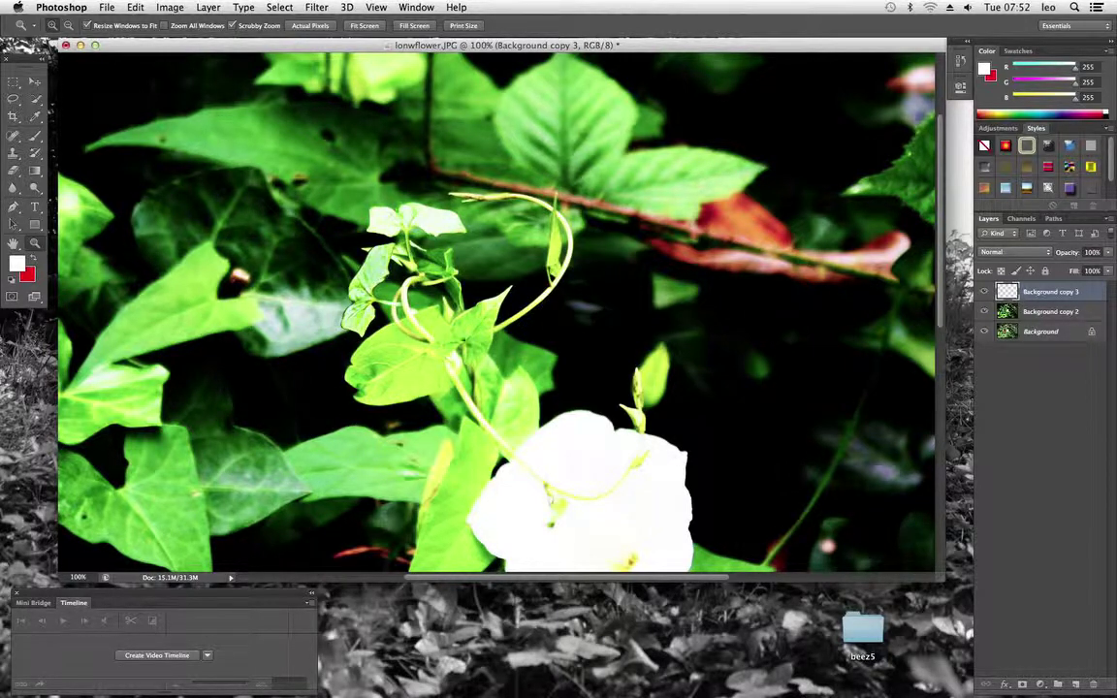
Step: Inspect the stem junction up close, check the whole photo at 33.3% zoom, and reposition the image window
{"action": "left_click_drag", "start_coordinate": [362, 292], "coordinate": [545, 352]}
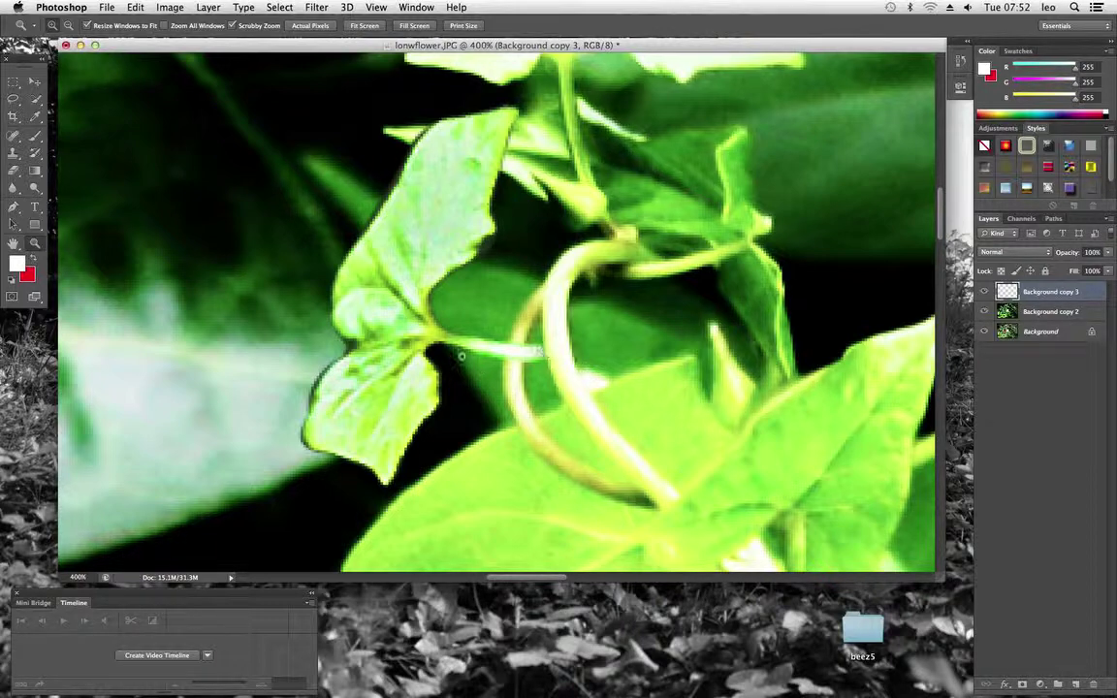
{"action": "left_click", "coordinate": [527, 416], "text": "alt"}
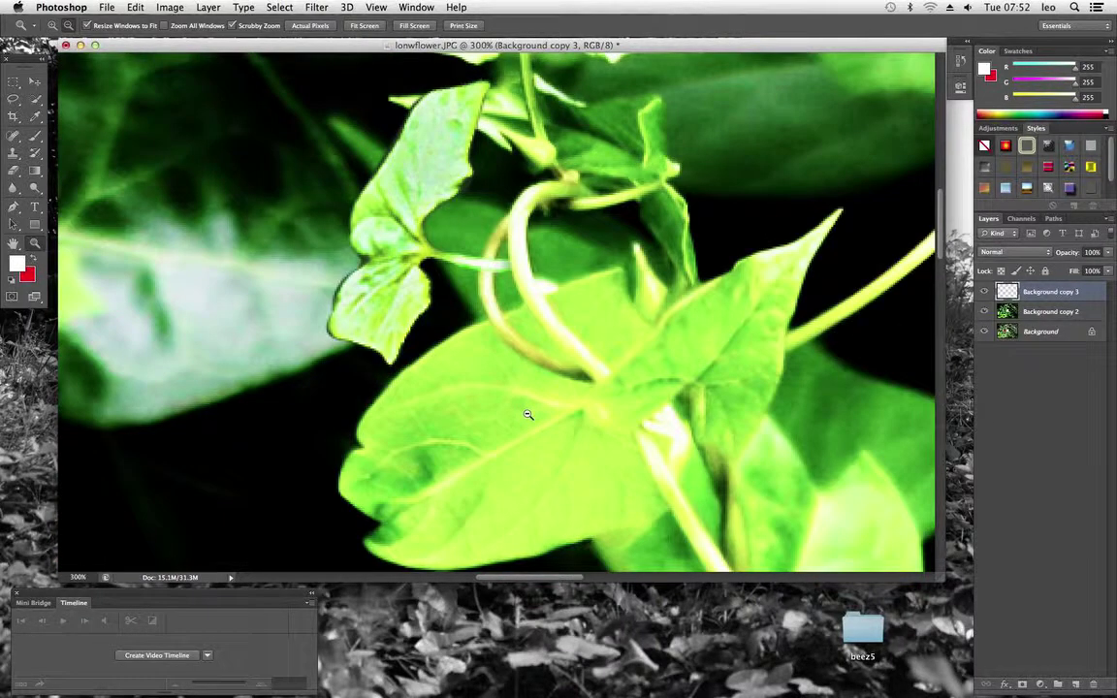
{"action": "left_click", "coordinate": [528, 416], "text": "alt"}
{"action": "left_click", "coordinate": [493, 367], "text": "alt"}
{"action": "left_click", "coordinate": [494, 367], "text": "alt"}
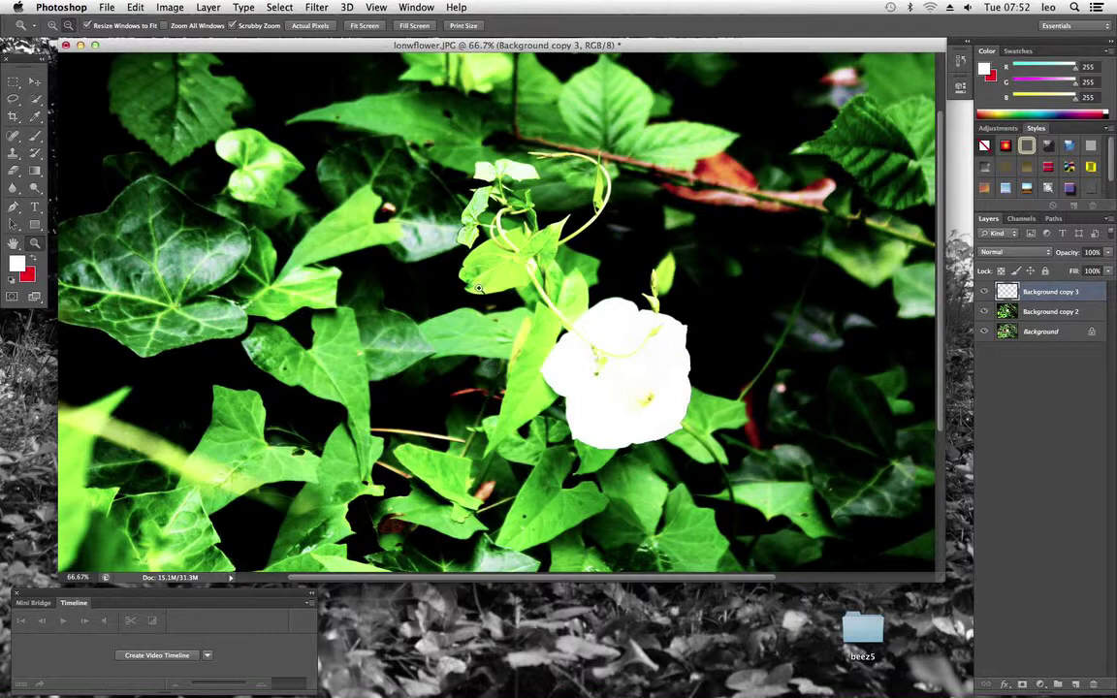
{"action": "left_click", "coordinate": [483, 281], "text": "alt"}
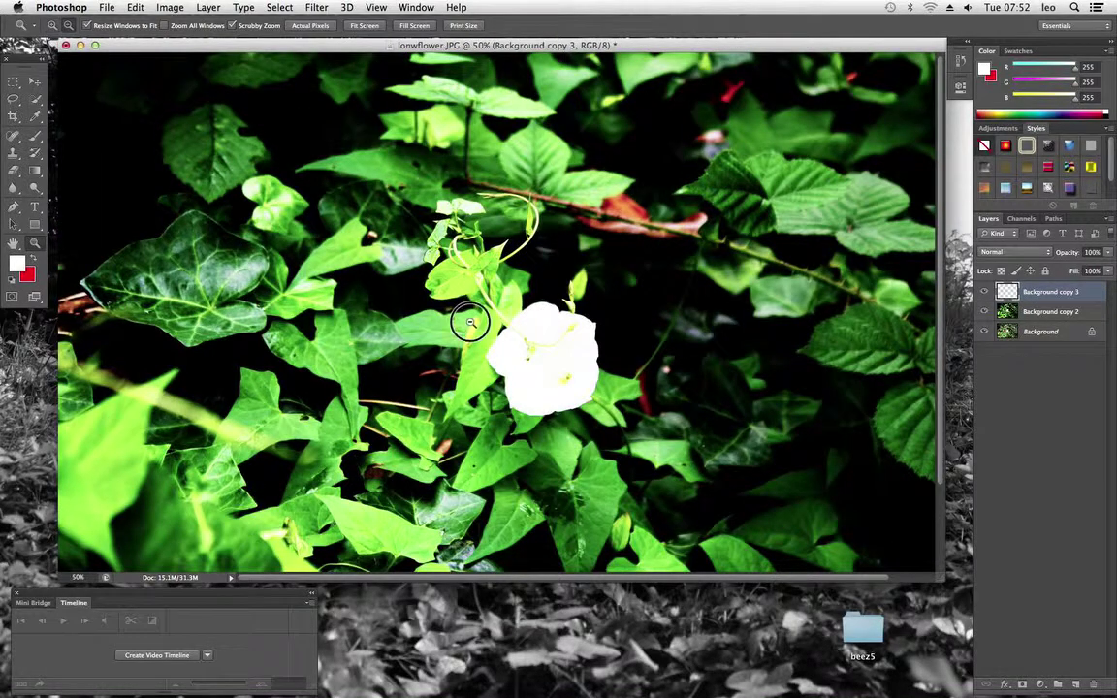
{"action": "left_click", "coordinate": [469, 323], "text": "alt"}
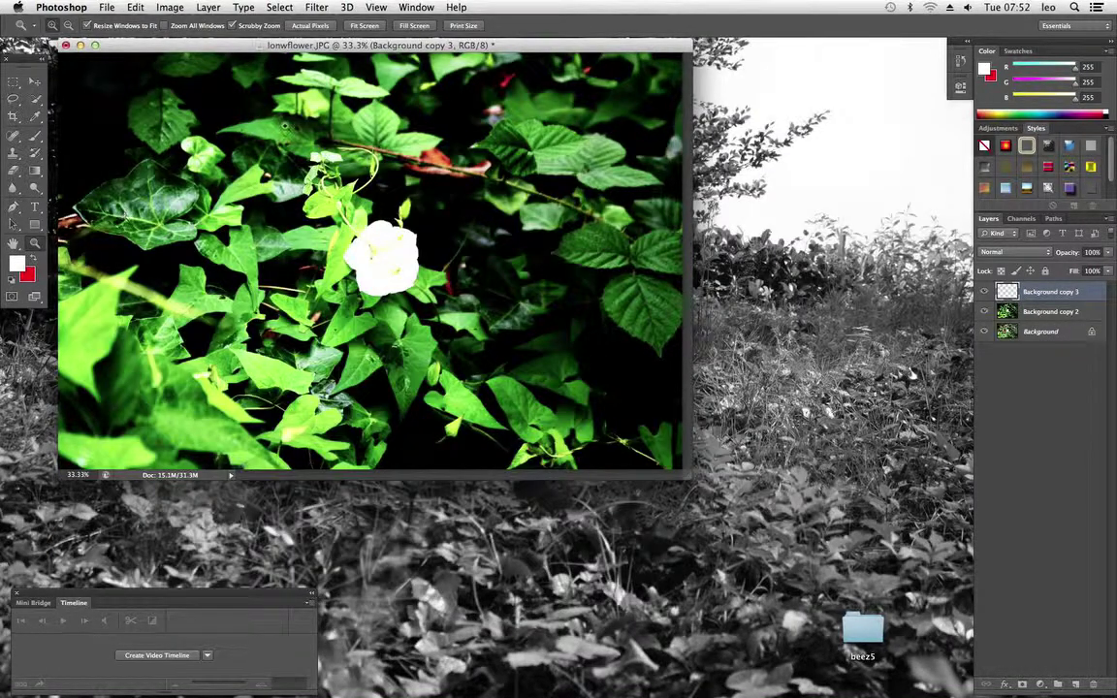
{"action": "left_click_drag", "start_coordinate": [186, 49], "coordinate": [234, 73]}
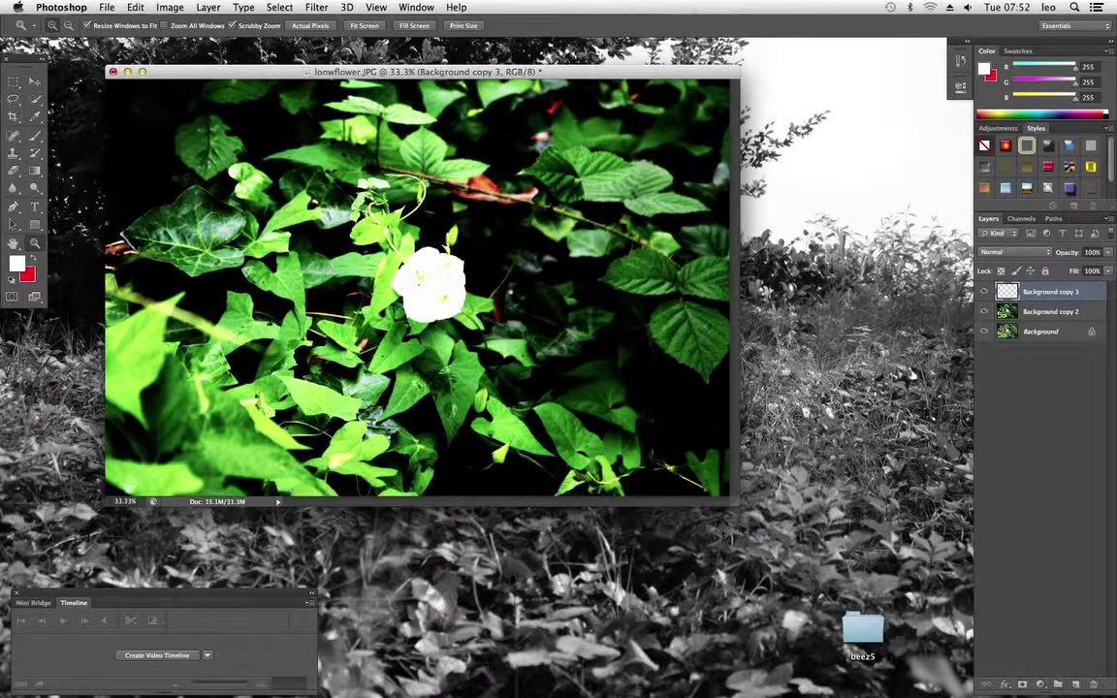